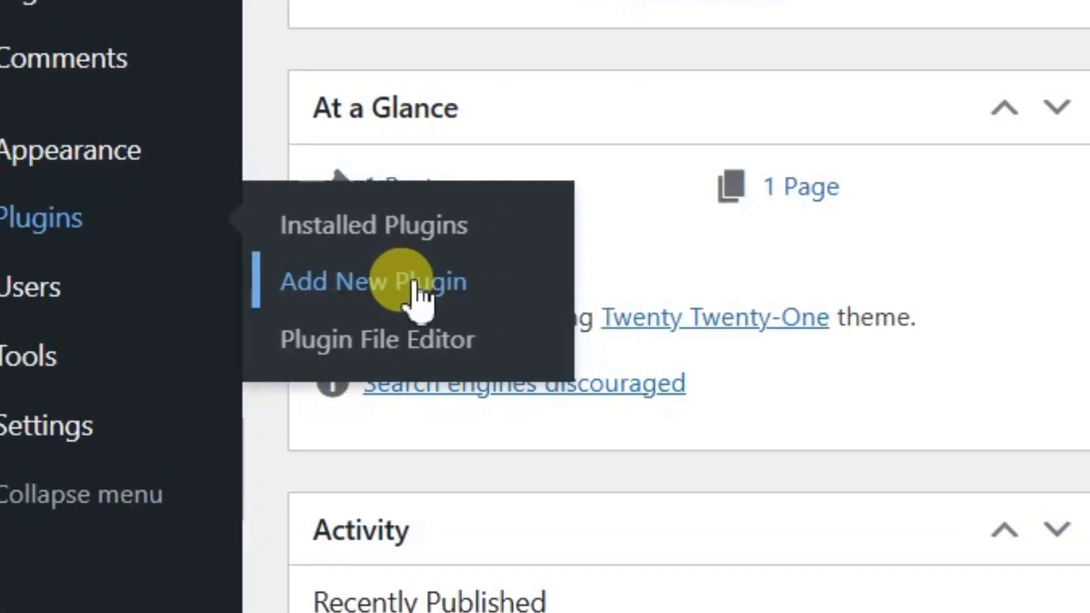
Open the page for adding new plugins and search for "elementor"
click(502, 270)
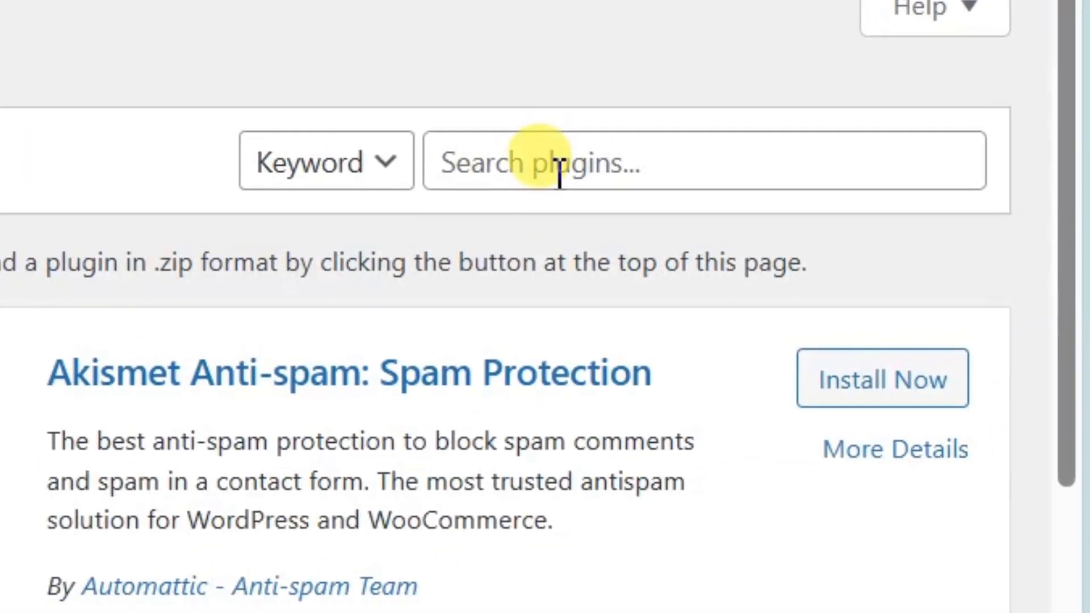
click(559, 173)
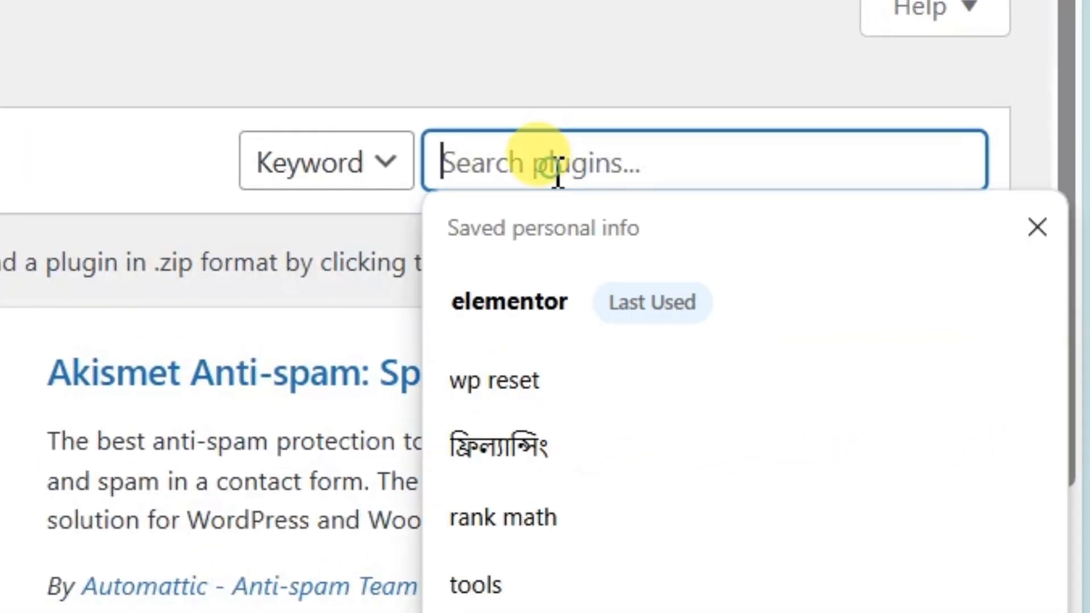
text(elemen)
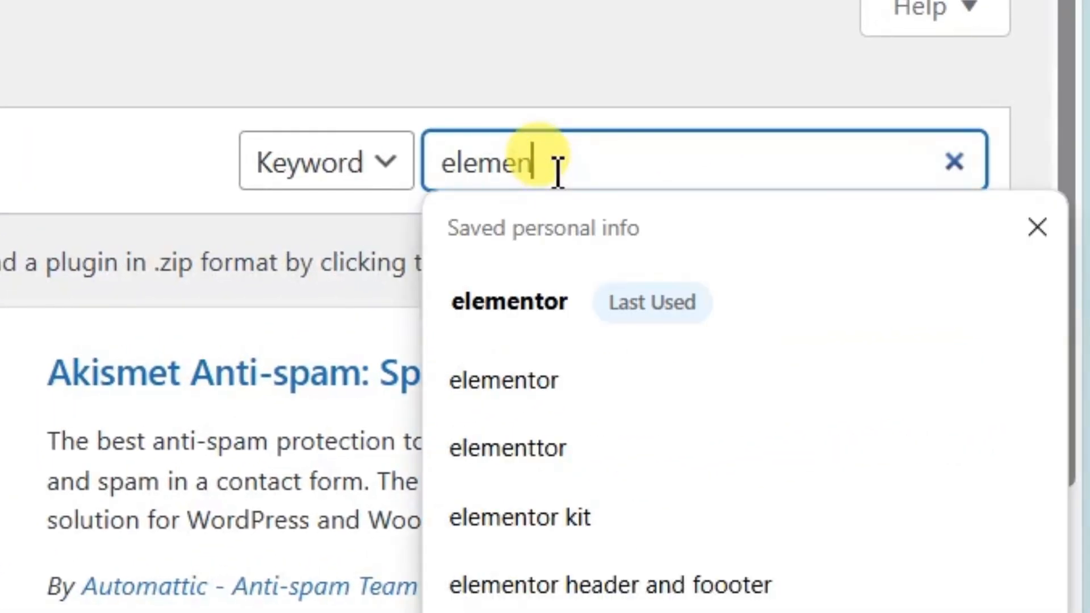
text(tor)
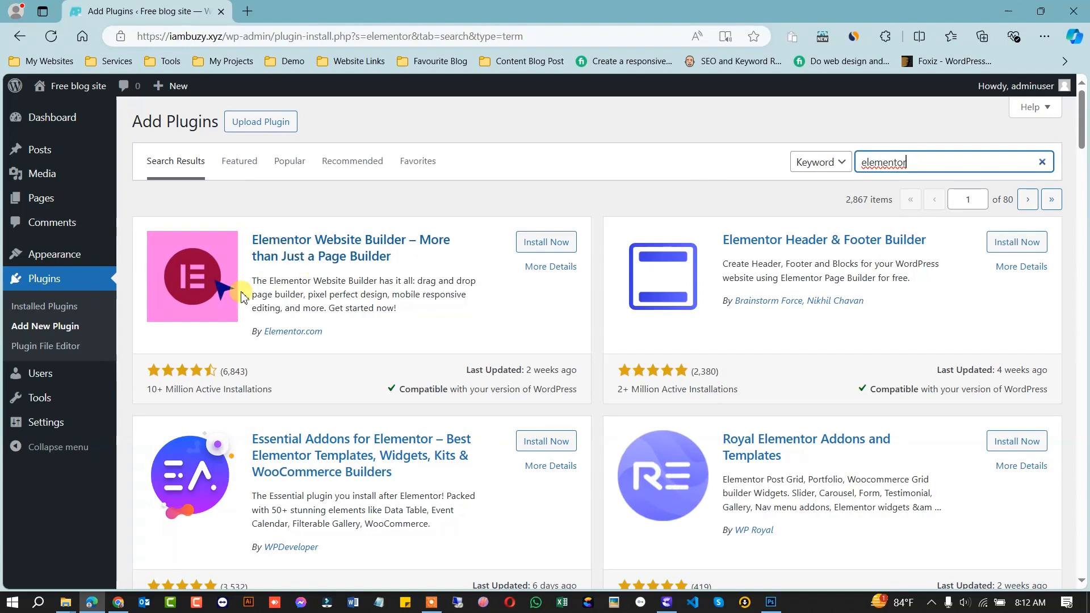
Install and activate the Elementor Website Builder plugin from the search results
drag(141, 389, 214, 394)
click(214, 394)
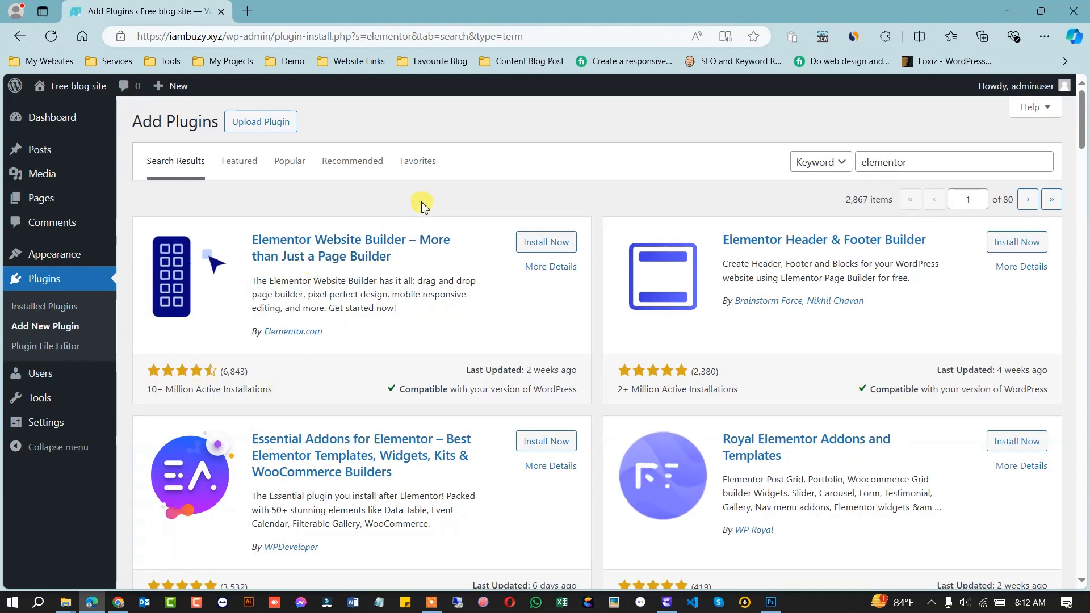
click(543, 244)
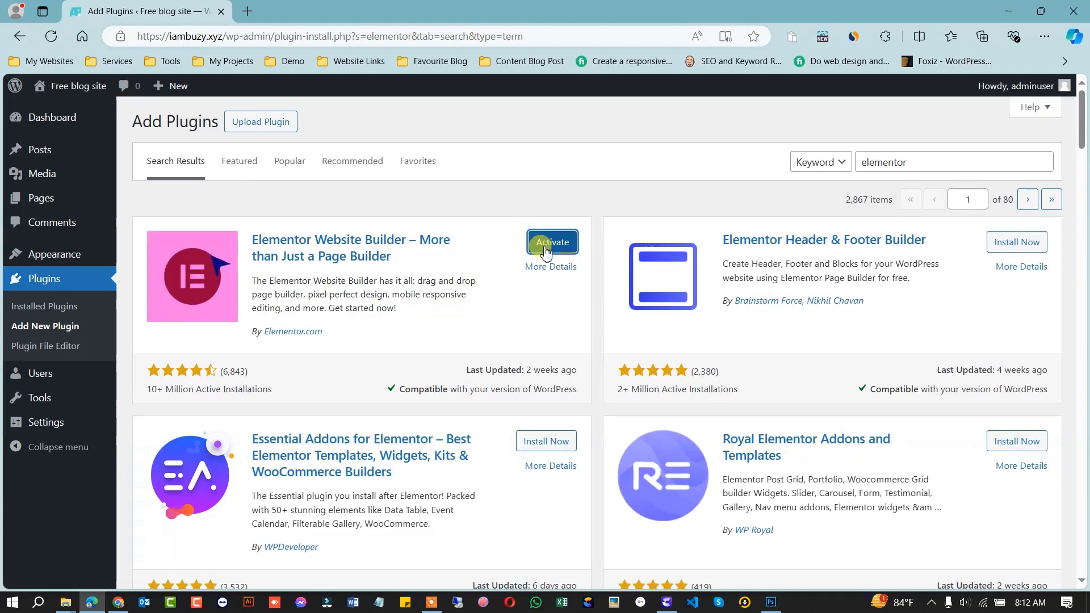
click(550, 244)
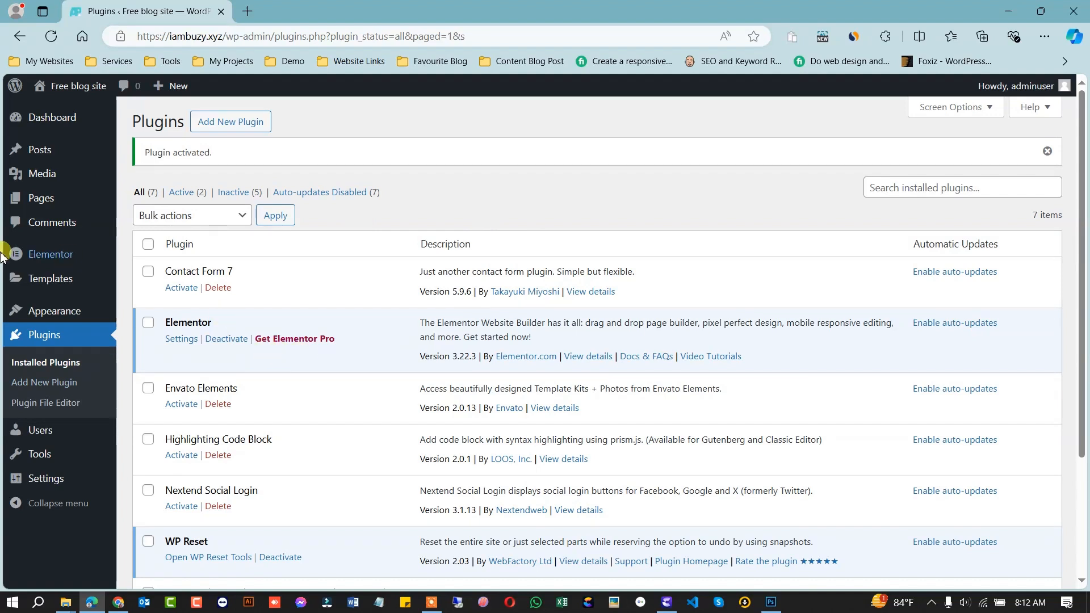
Add the Hello Elementor theme from the popular themes and activate it on the site
mouse_move(41, 255)
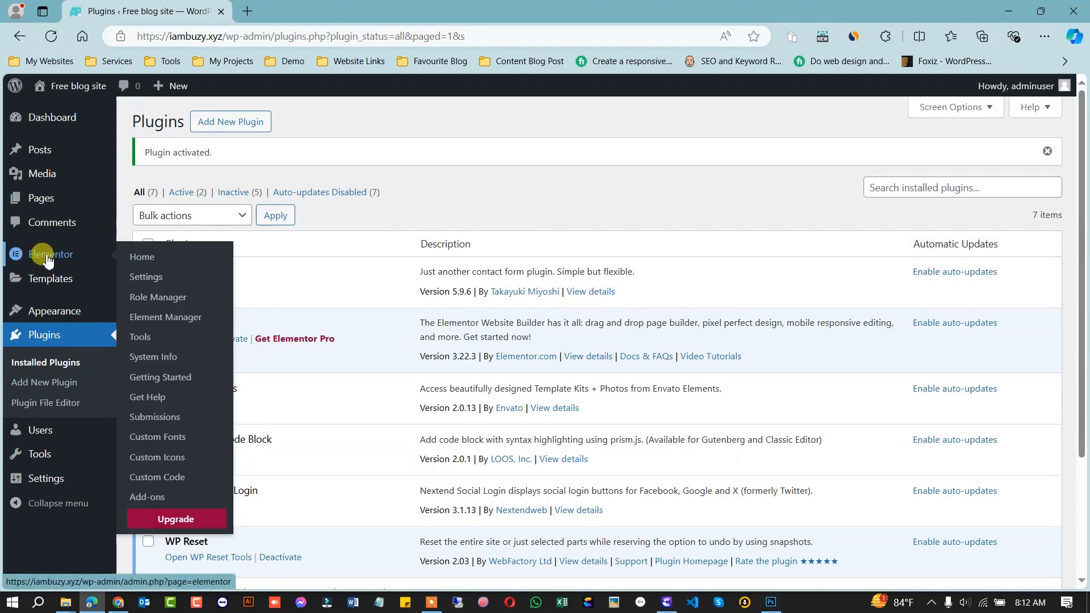
mouse_move(66, 278)
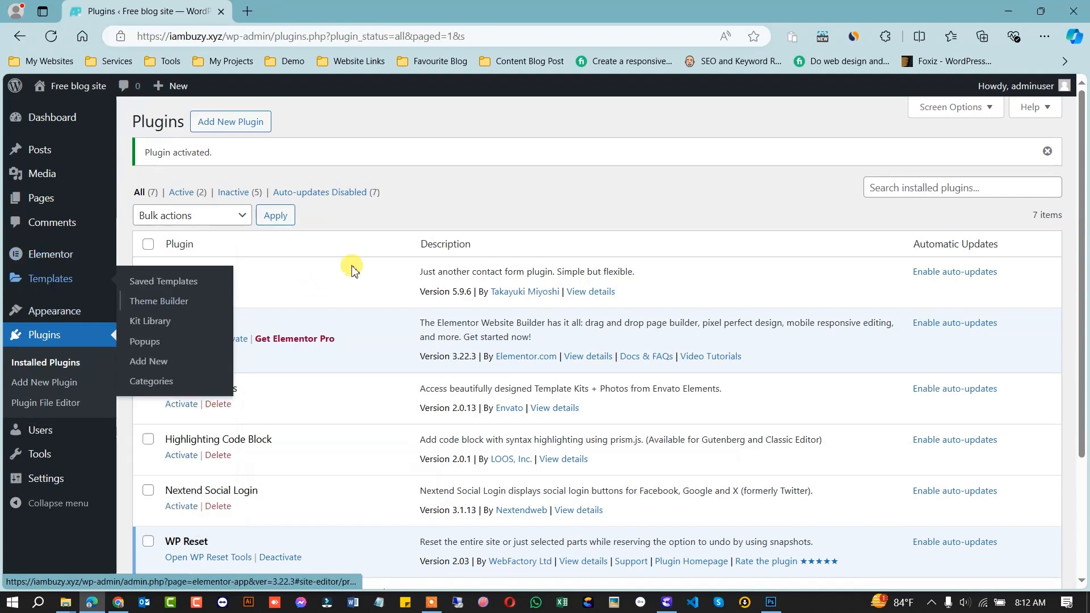
mouse_move(70, 316)
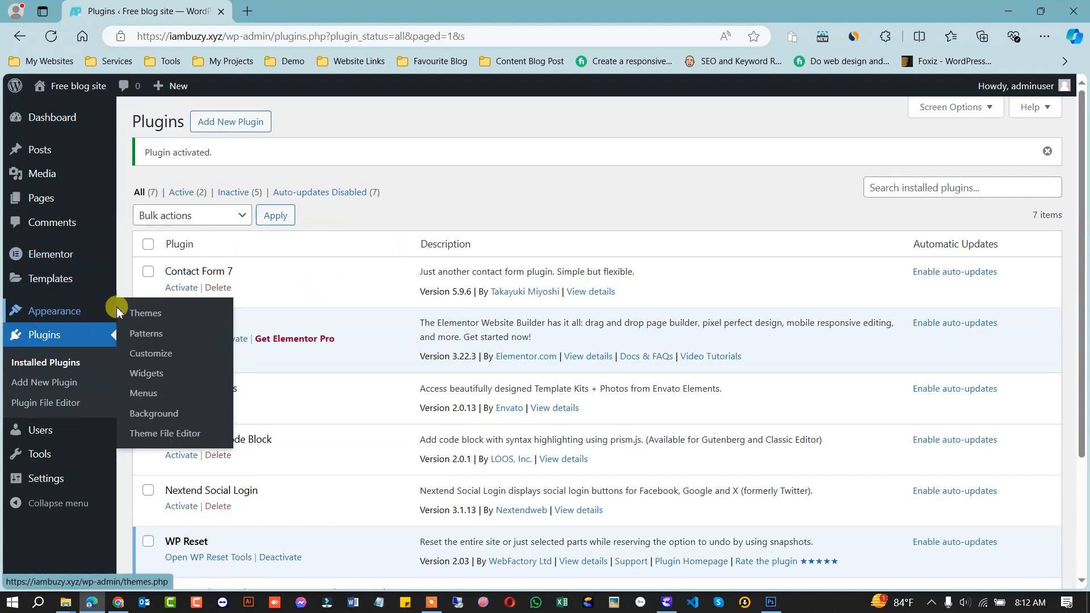
click(148, 314)
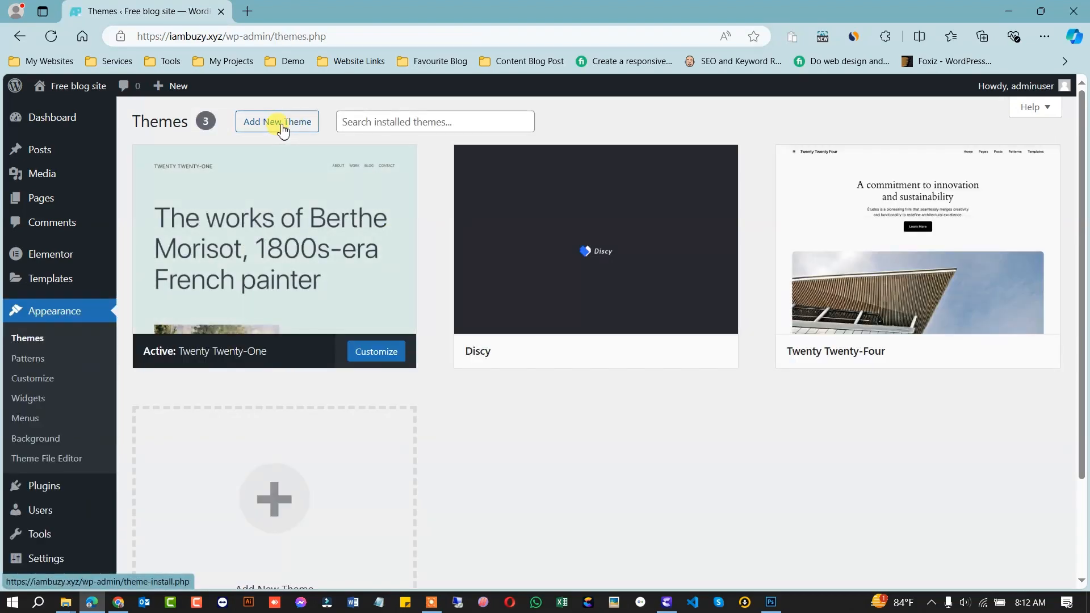
click(281, 126)
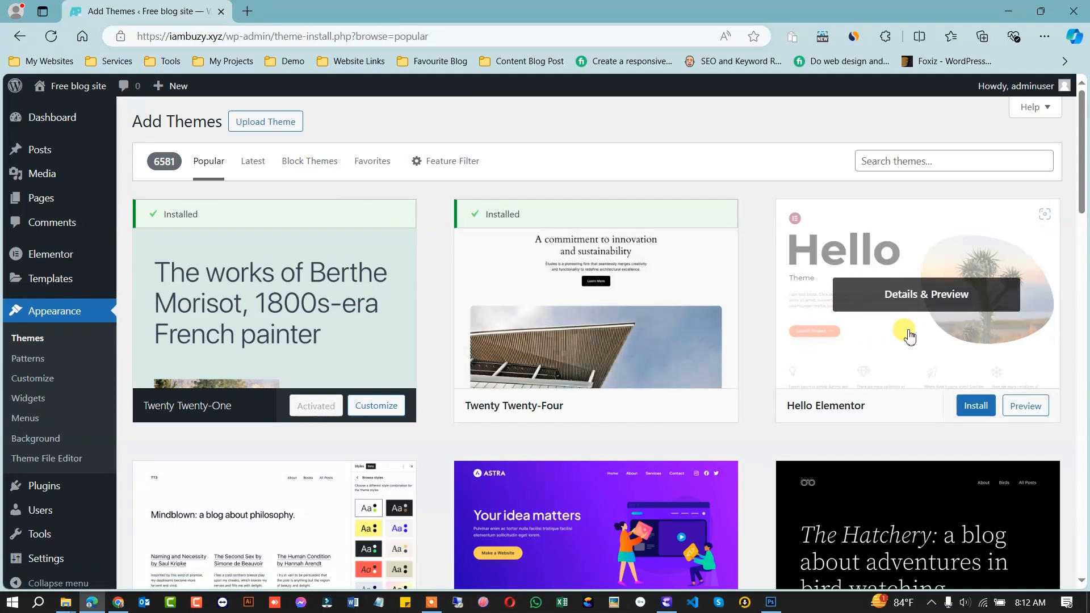
click(975, 410)
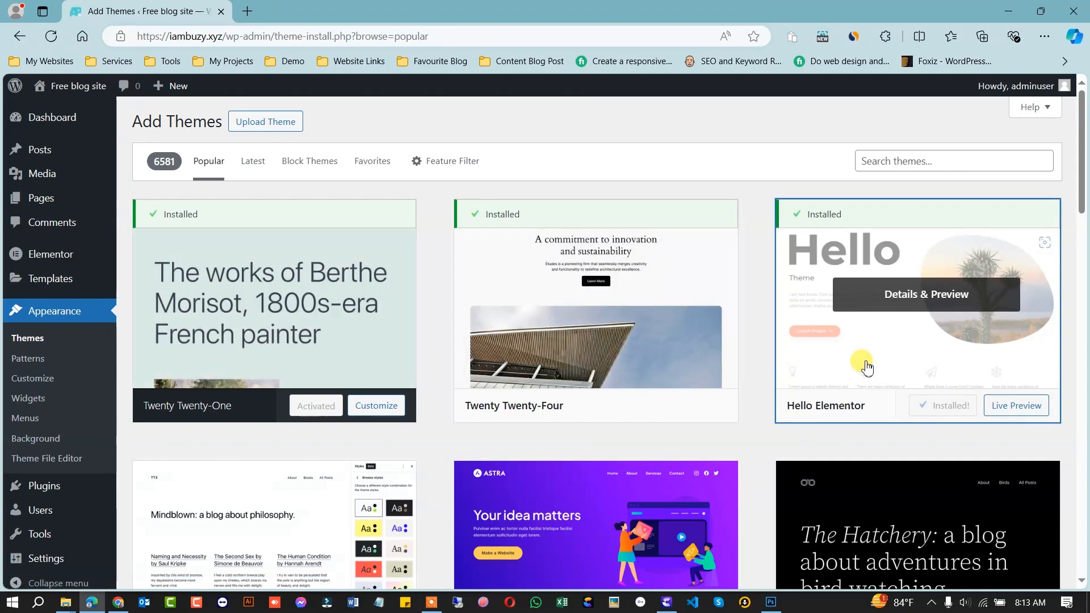
click(958, 409)
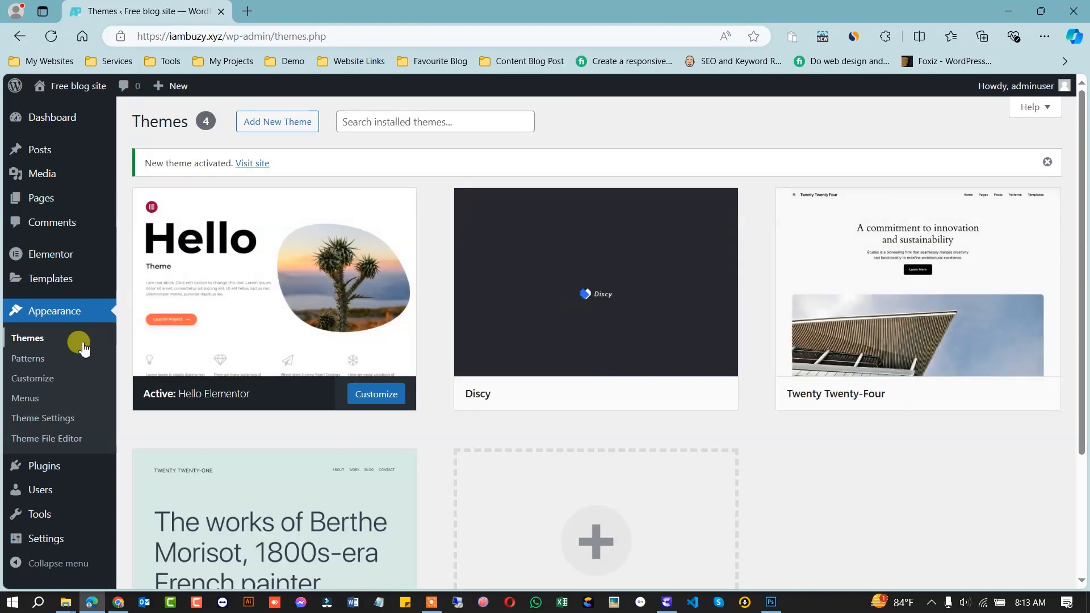
Create a new page titled "Home" and publish it with public visibility
scroll(73, 344, down, 3)
scroll(57, 284, up, 3)
click(37, 197)
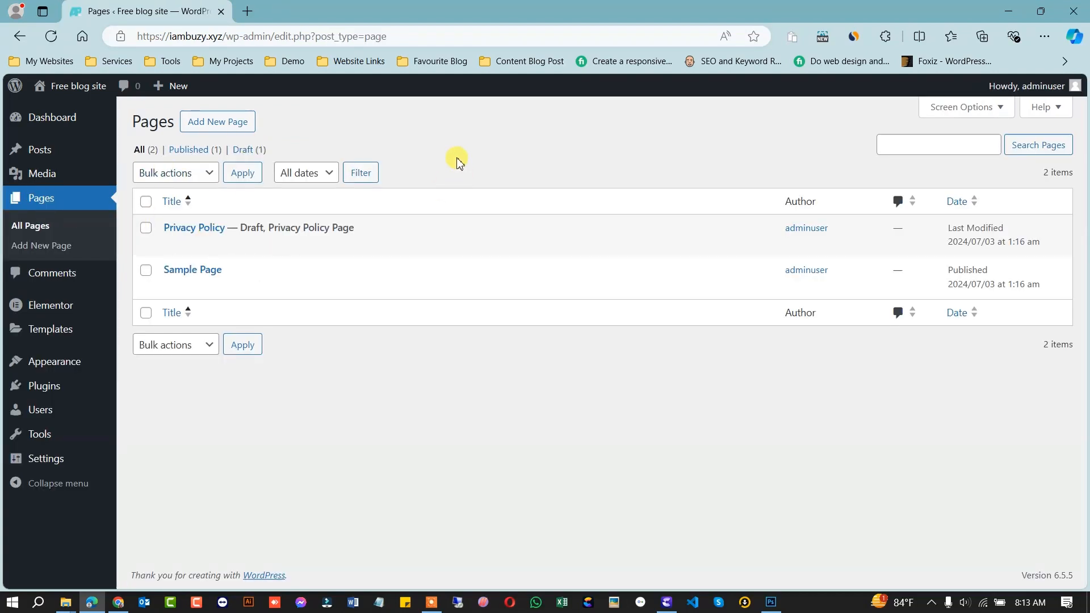
click(221, 125)
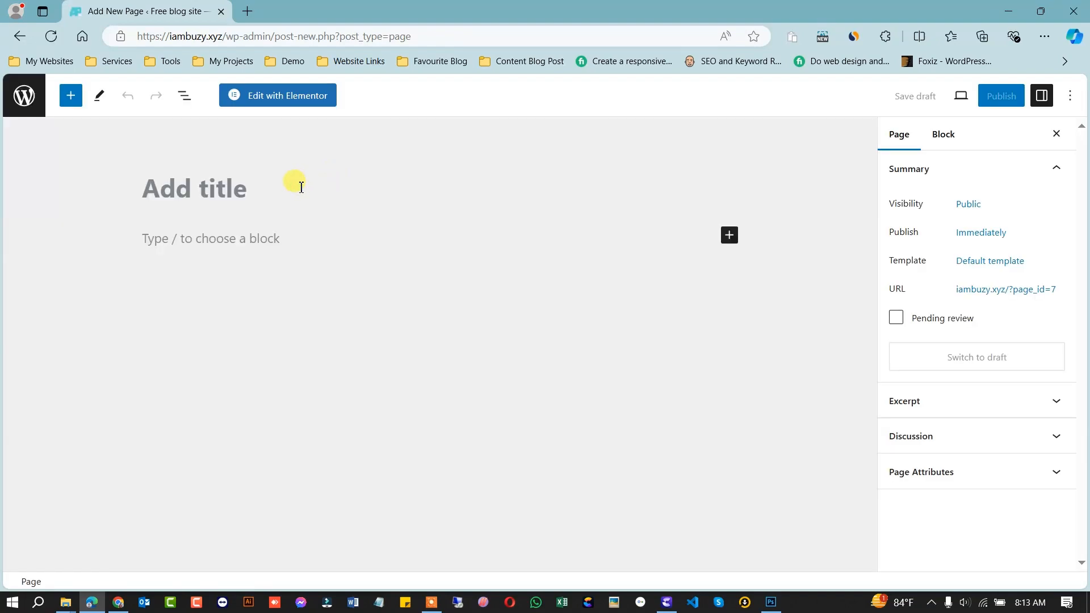
text(Home)
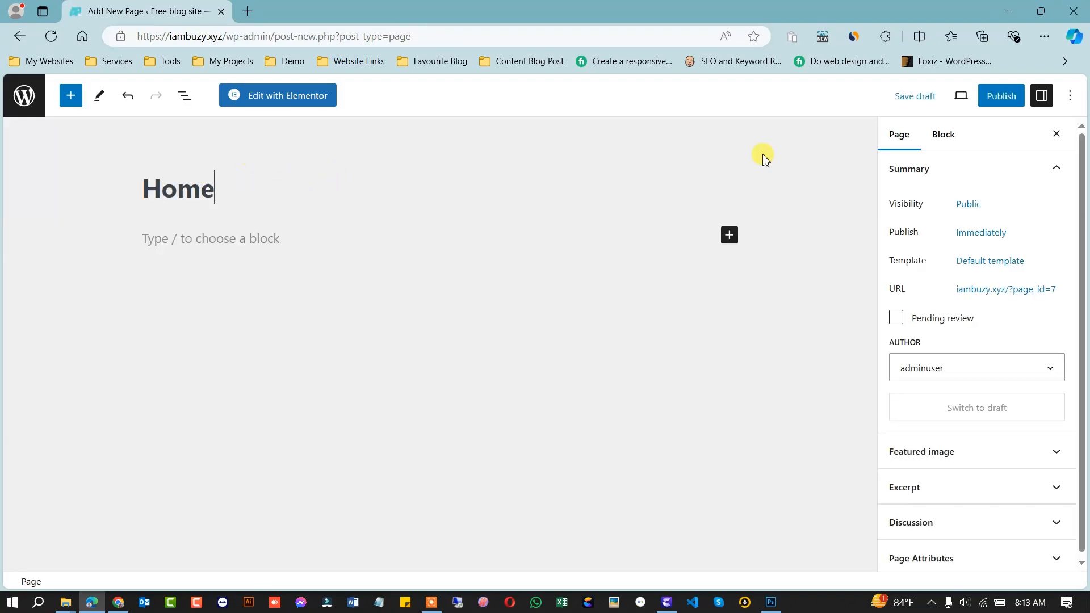
click(1003, 97)
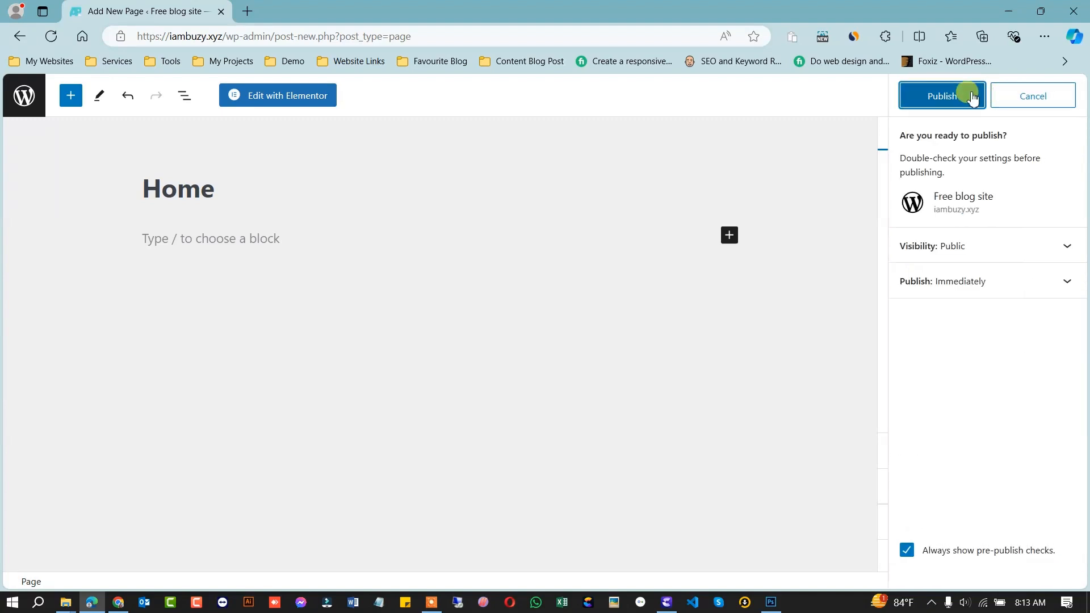
click(956, 97)
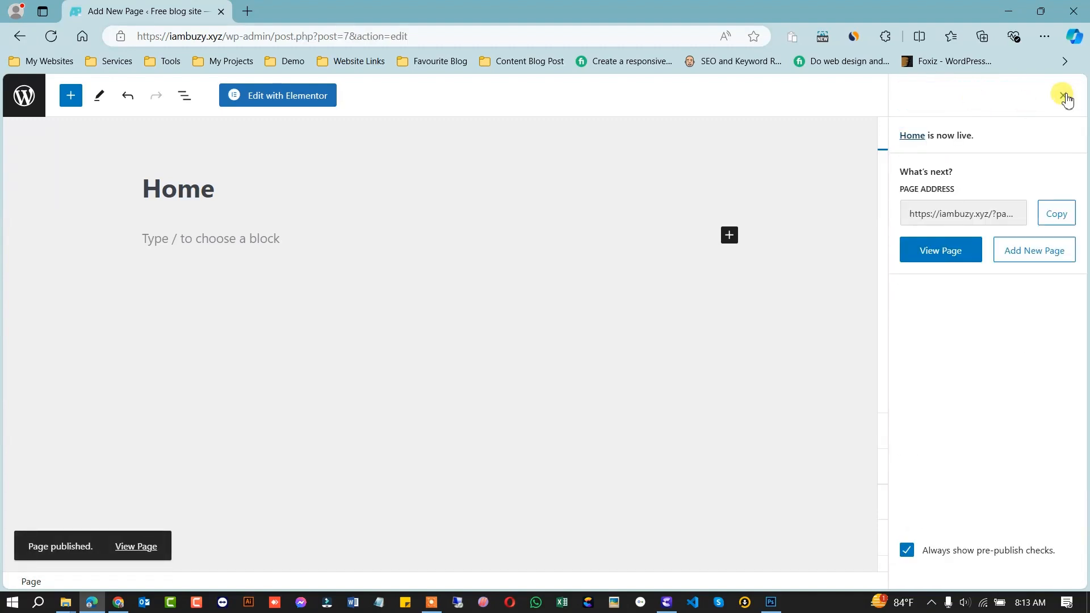
click(1063, 96)
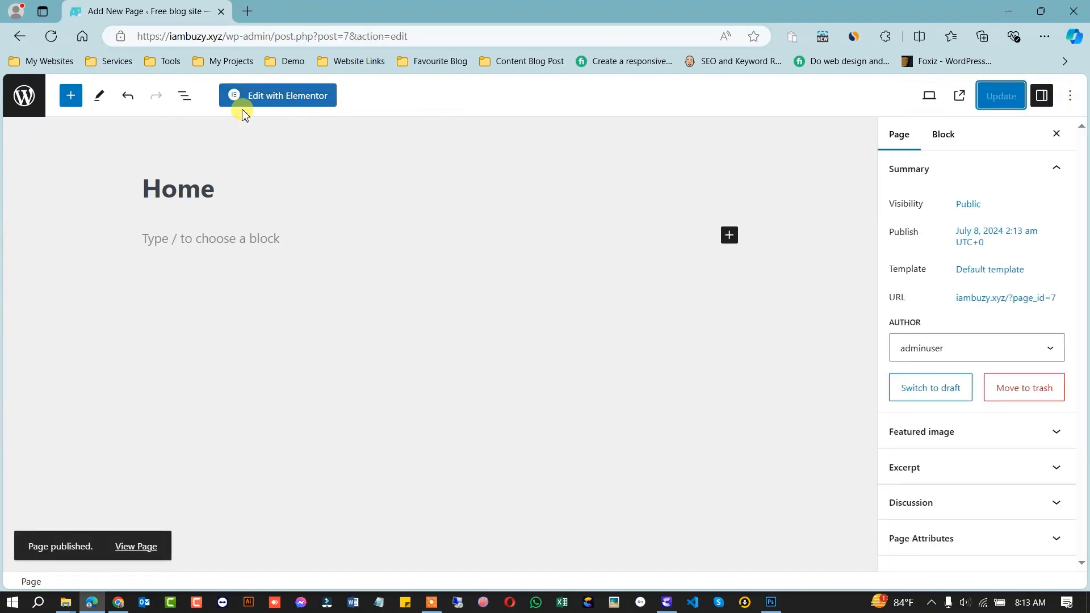
Open the Home page for editing with Elementor and dismiss the Elementor AI announcement
click(275, 97)
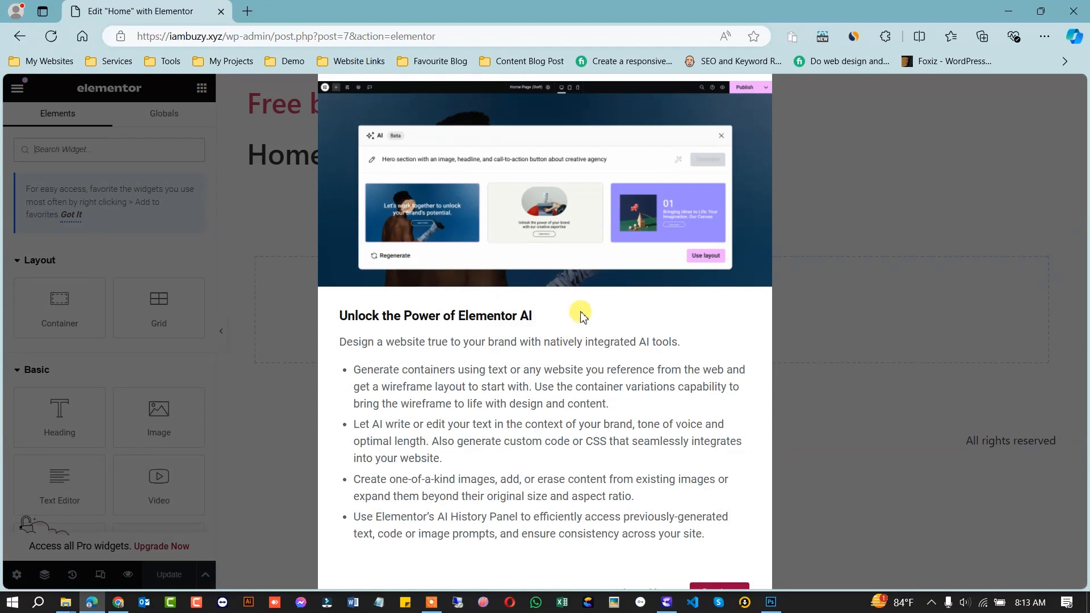
click(729, 588)
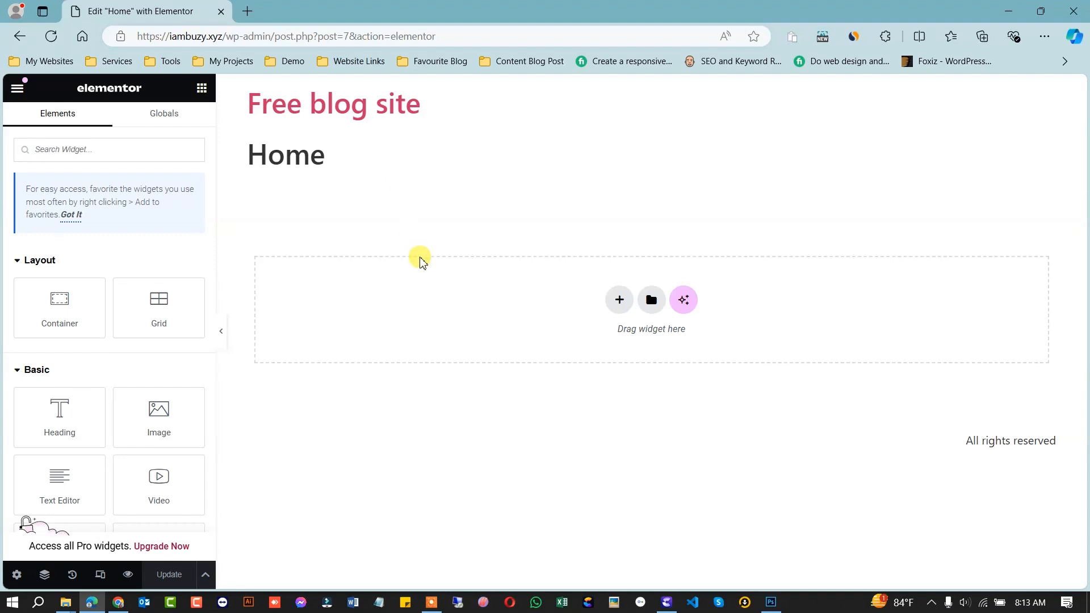
Add a Container layout element to the empty area of the Home page
scroll(124, 380, down, 10)
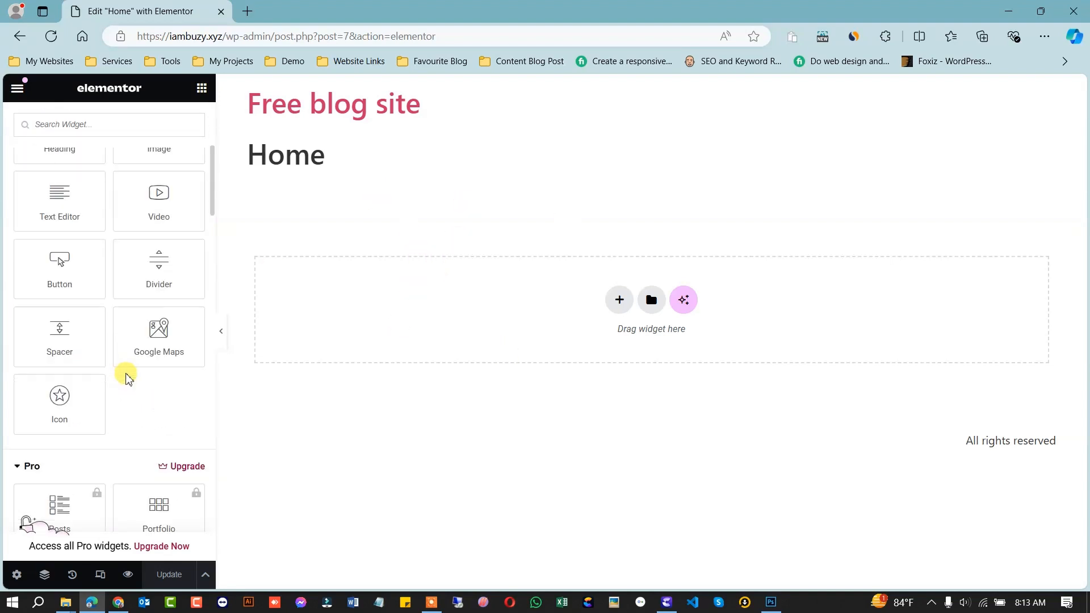
scroll(122, 372, up, 10)
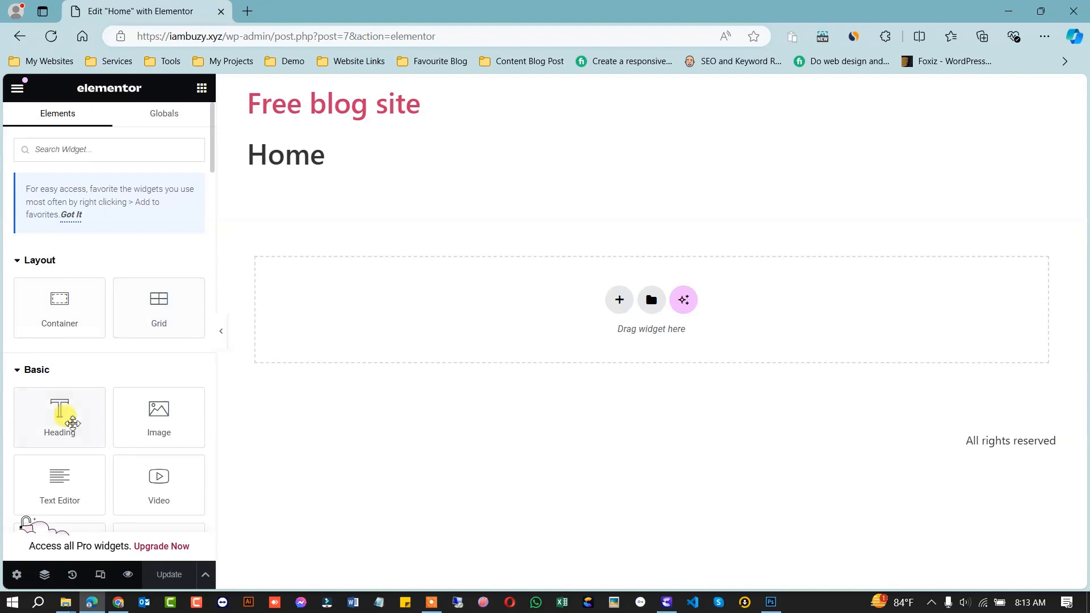
drag(96, 303, 389, 292)
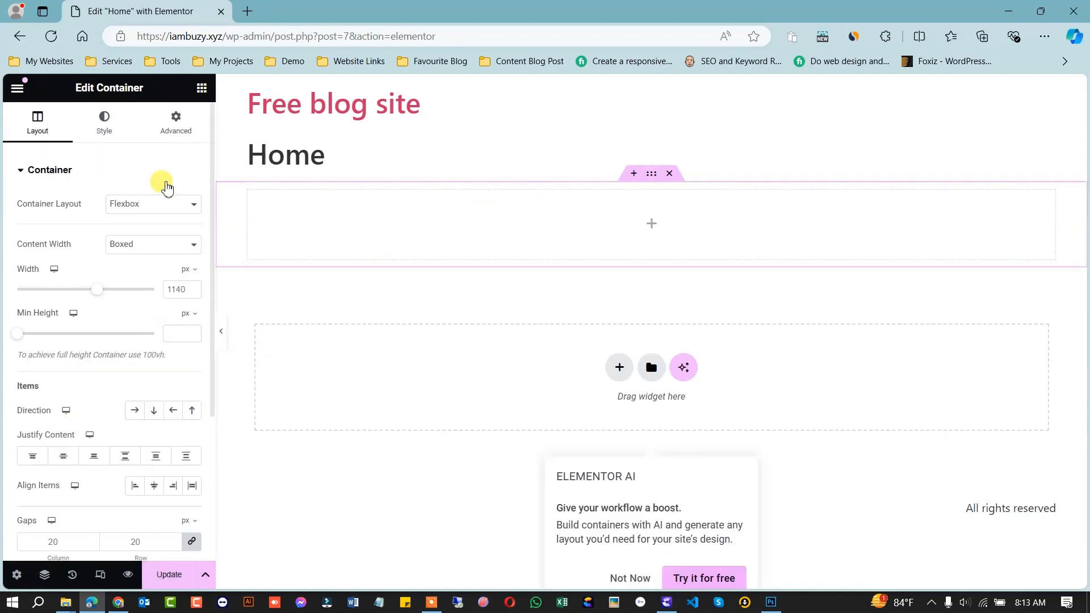
Place a Heading widget inside the container and set its title to "This is Testing Website"
click(202, 88)
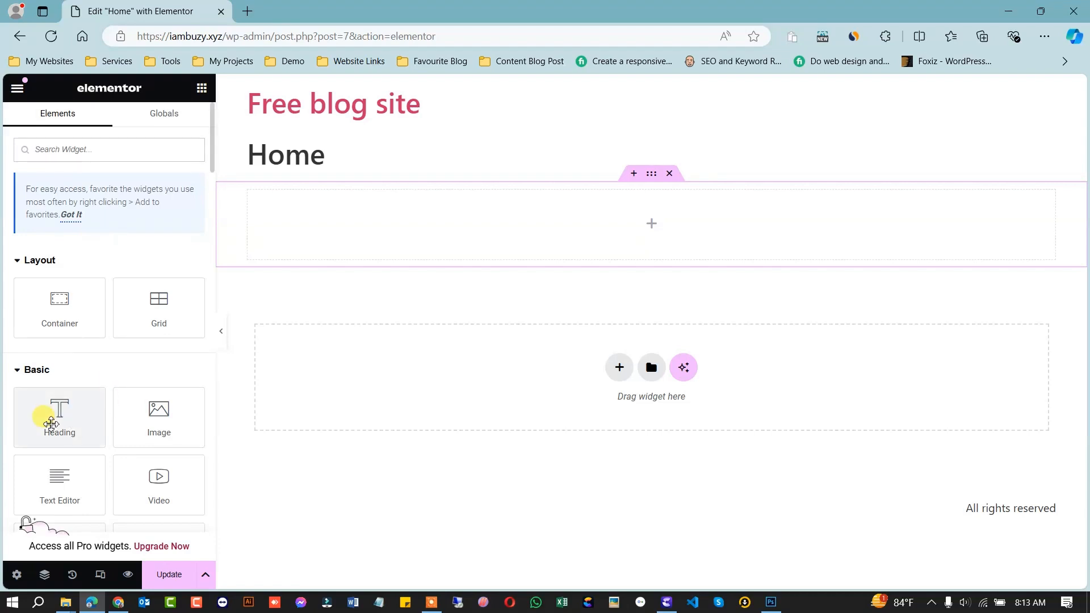
drag(49, 413, 476, 248)
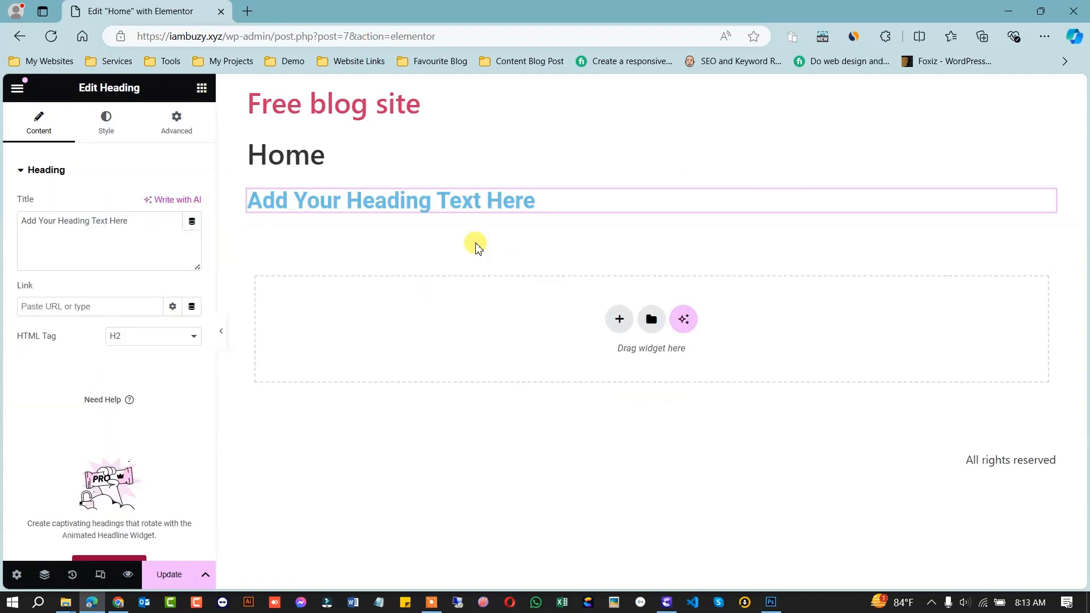
drag(136, 227, 7, 226)
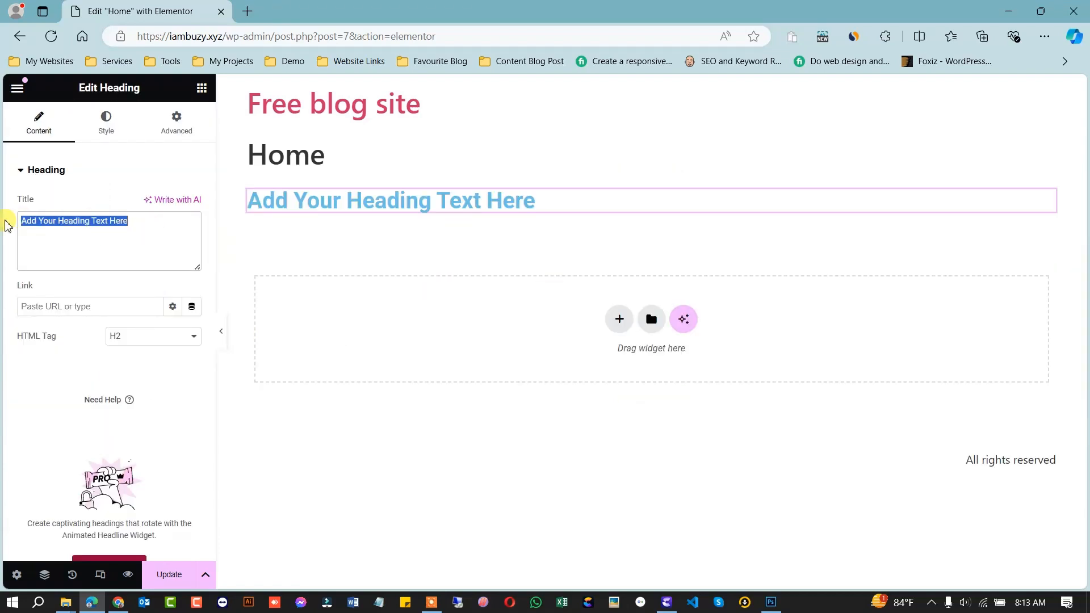
text(This is Testing Website)
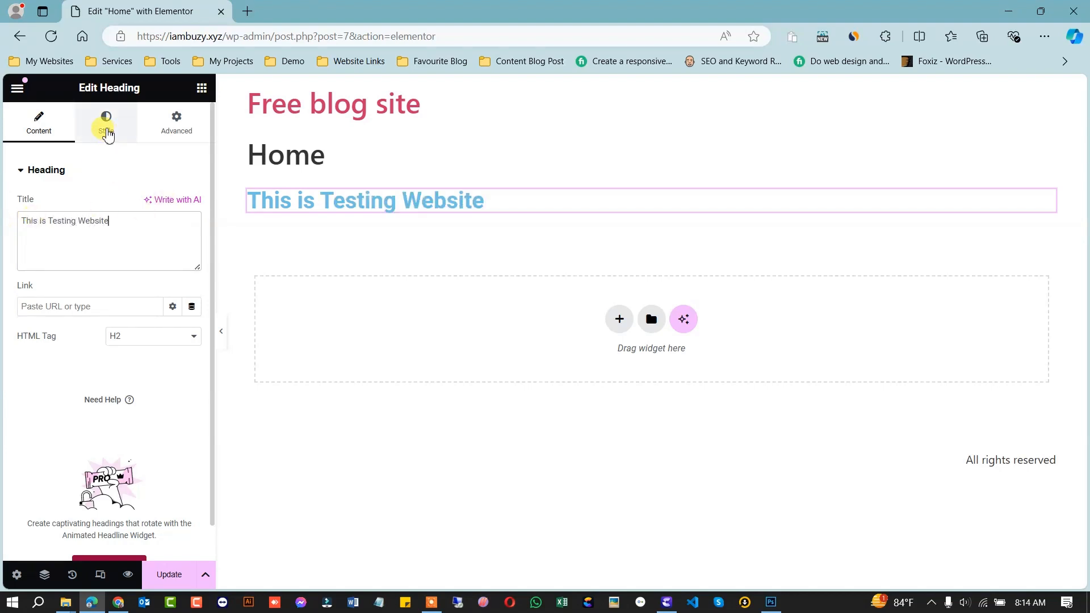
Center the heading and change its text color to orange, about #EA4601
click(154, 203)
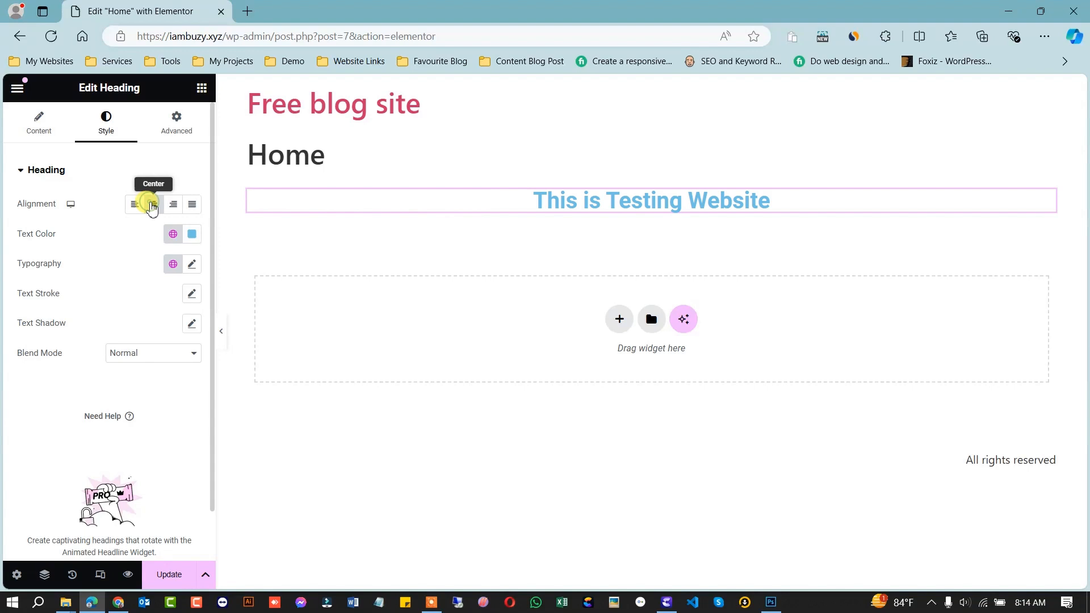
click(190, 235)
click(117, 407)
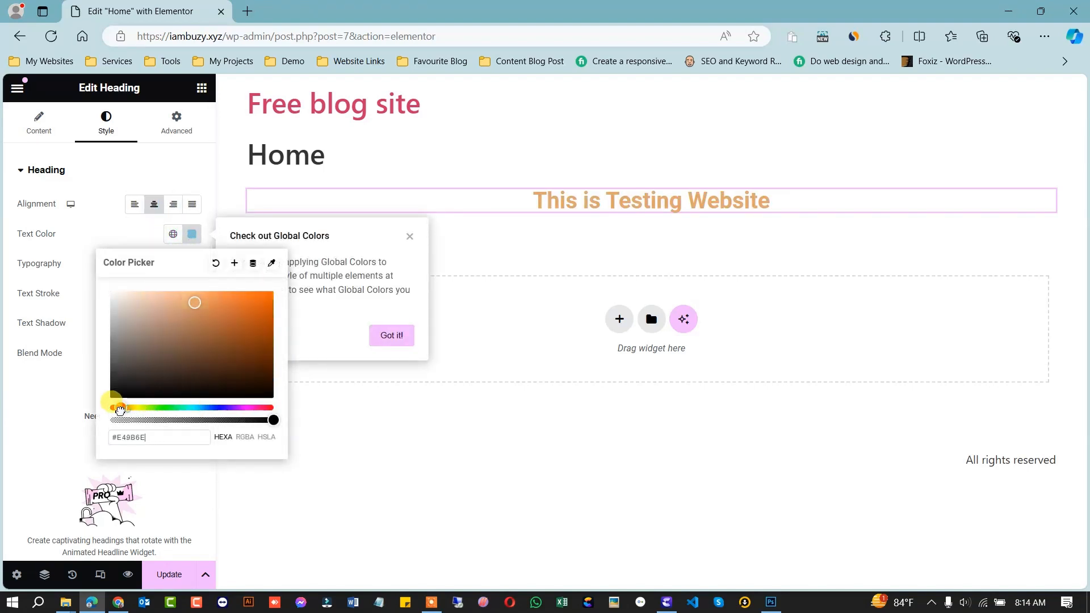
drag(193, 365, 274, 301)
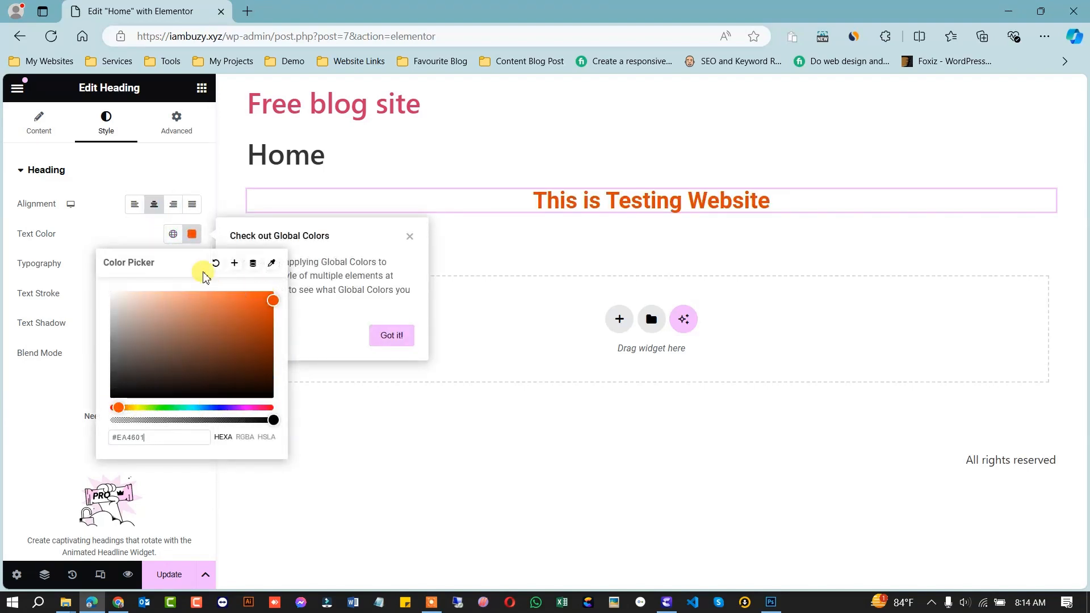
click(122, 239)
Set the heading's typography size to 65 px
click(193, 265)
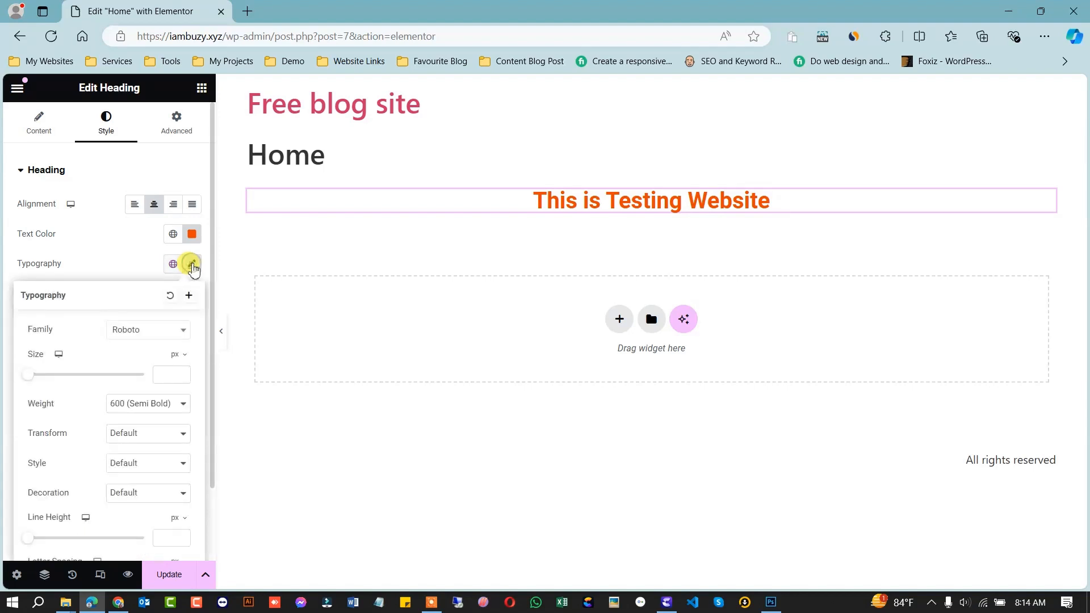
drag(30, 378, 68, 396)
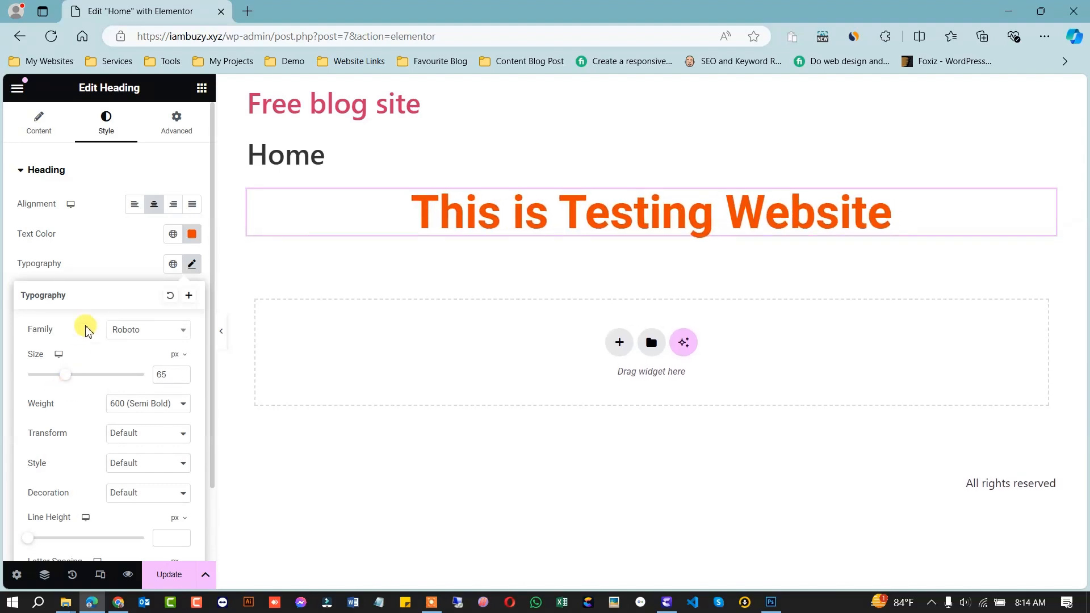
click(128, 239)
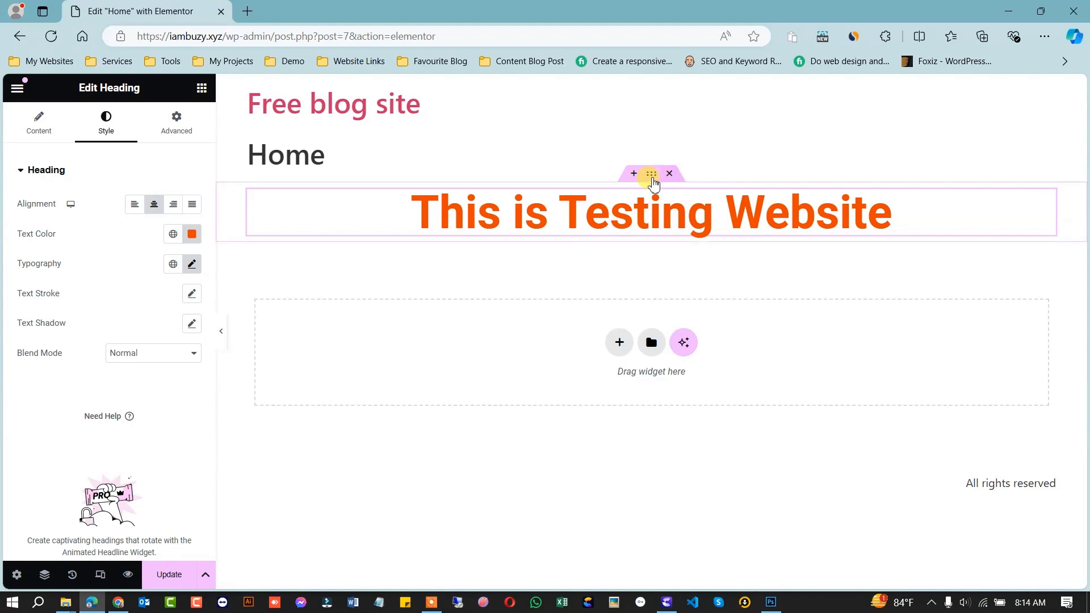
click(650, 177)
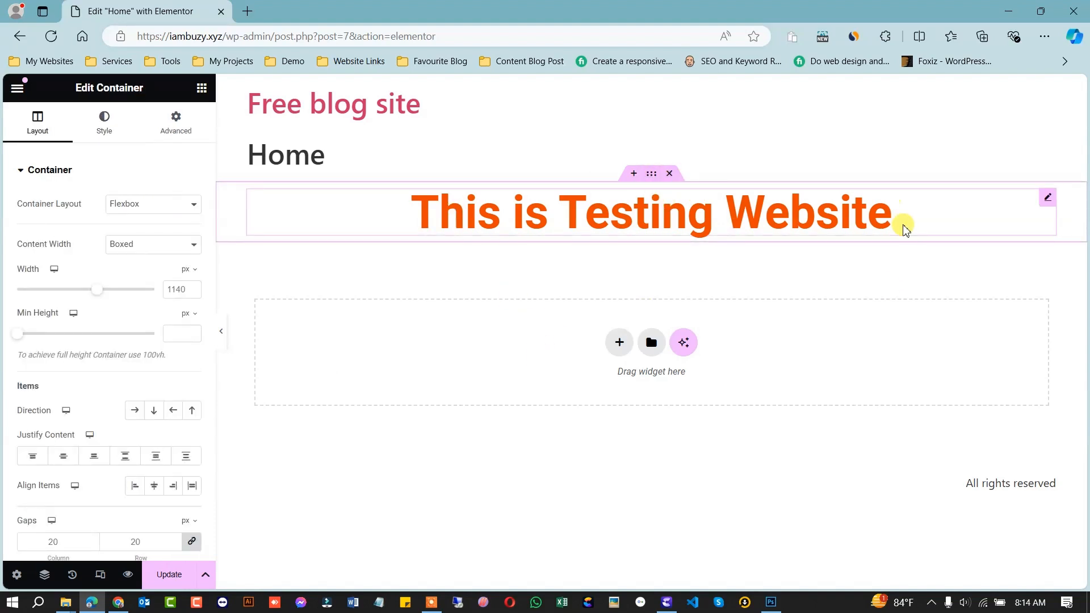
click(621, 341)
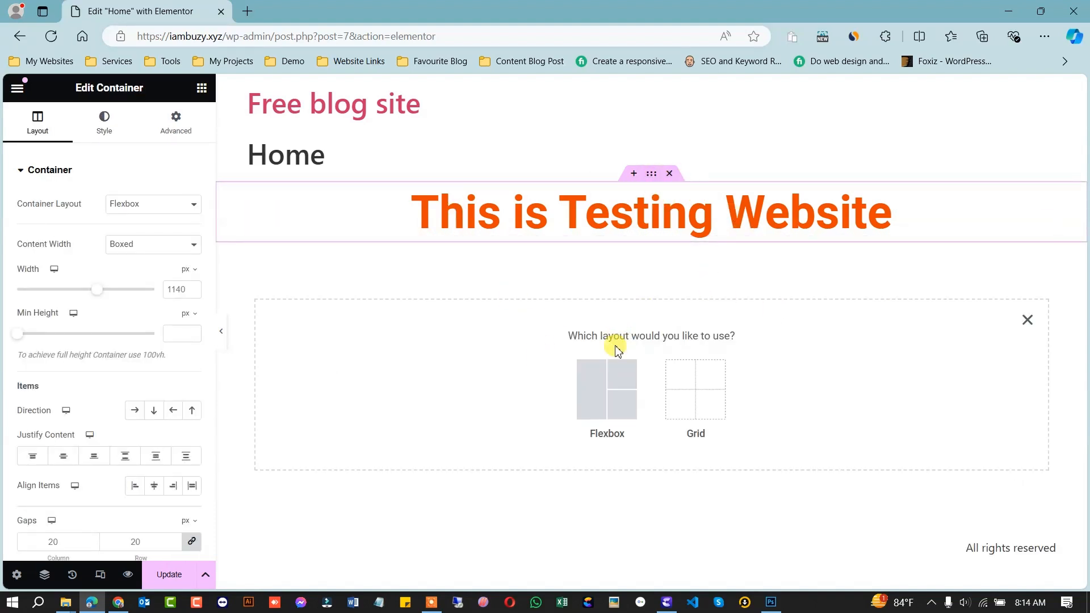
click(1026, 322)
Open the template library from the empty area below the heading and browse the ready-made blocks
click(653, 343)
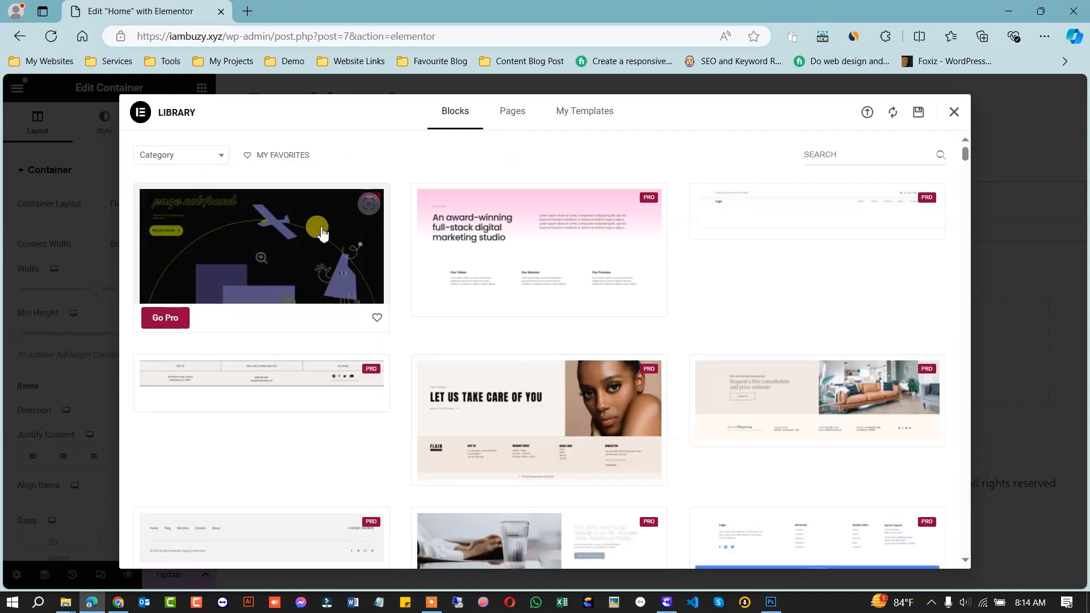
scroll(324, 236, down, 6)
scroll(234, 321, down, 1)
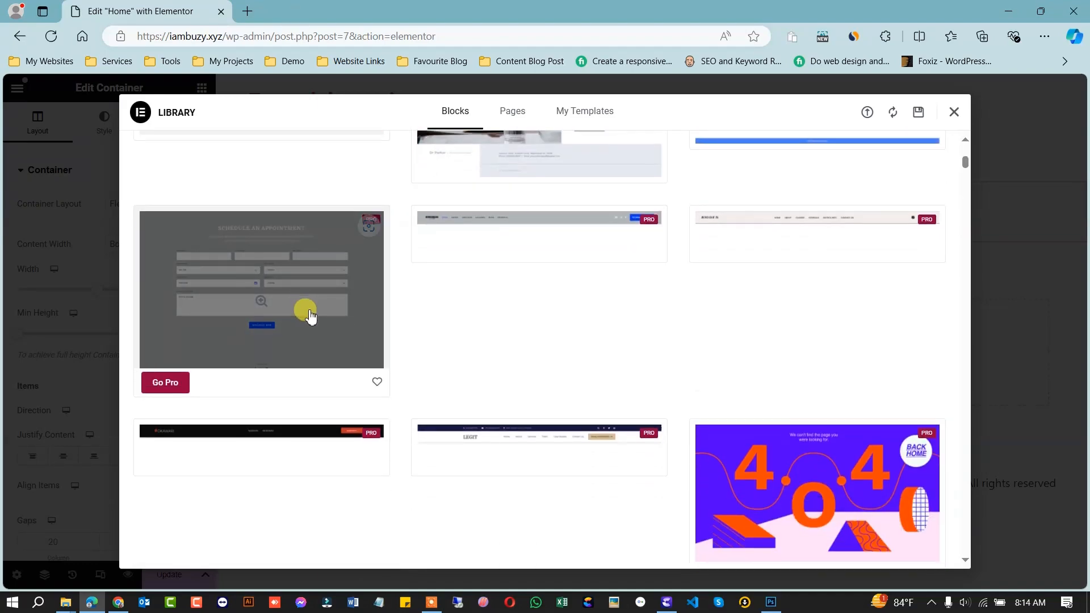
scroll(306, 308, down, 5)
scroll(857, 216, down, 10)
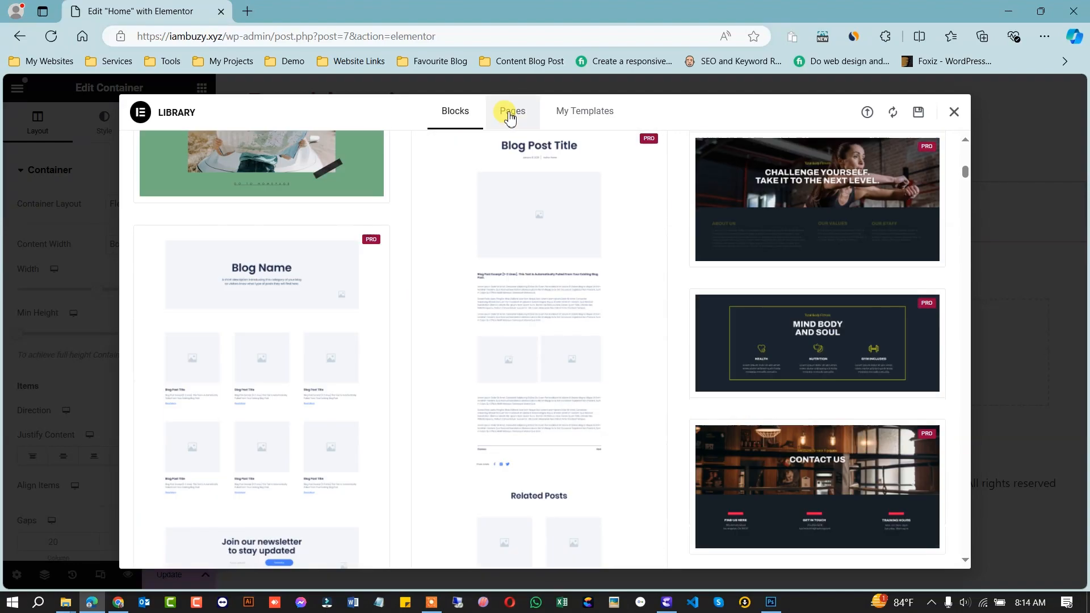
Look through the library's full-page templates and the collection of own saved templates
click(511, 114)
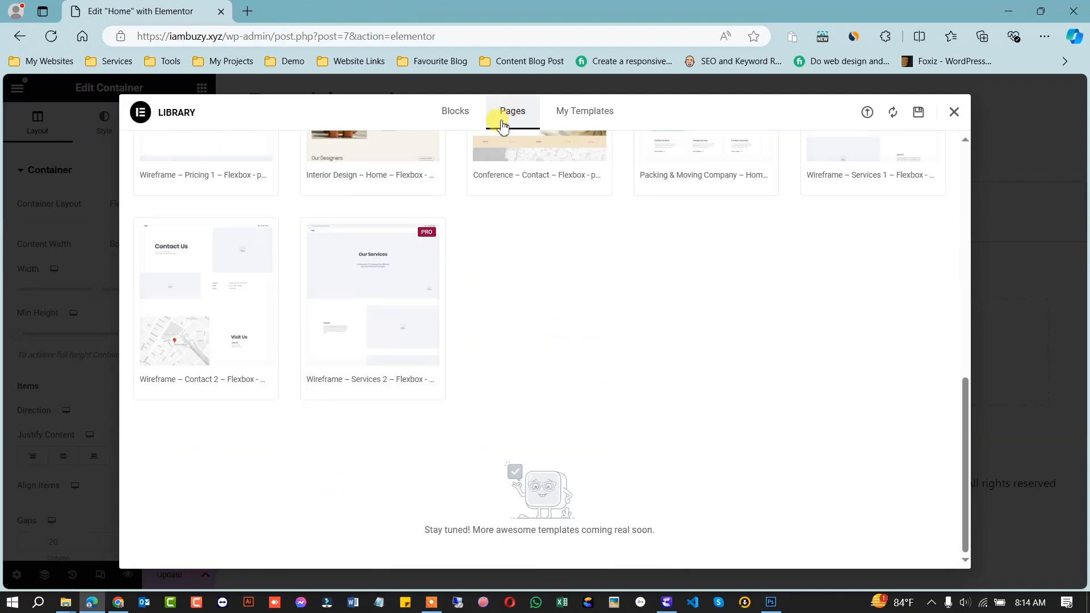
scroll(533, 216, up, 5)
scroll(539, 205, up, 3)
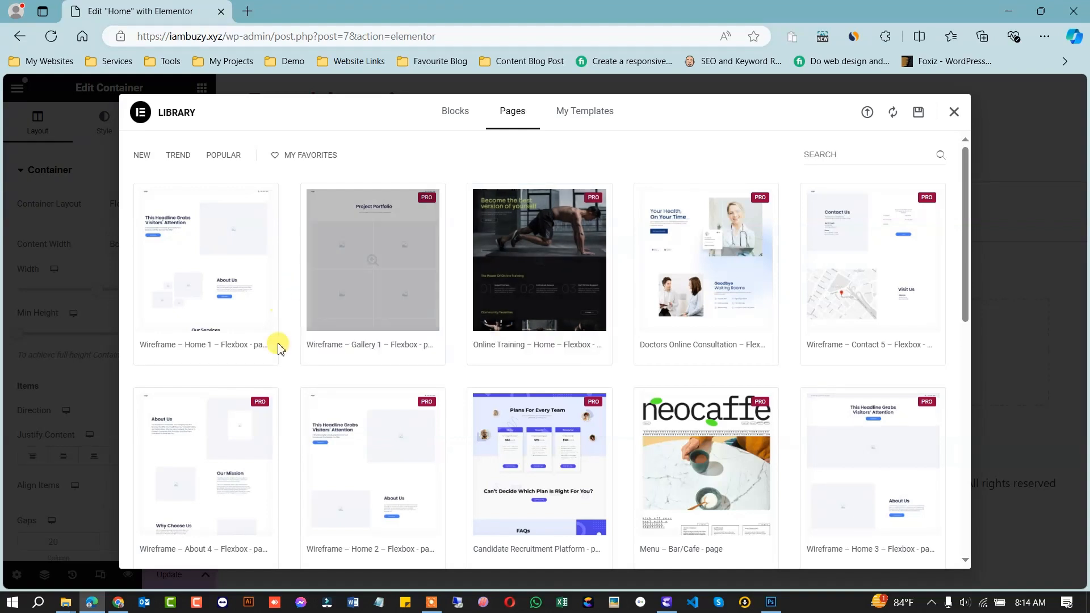
click(575, 116)
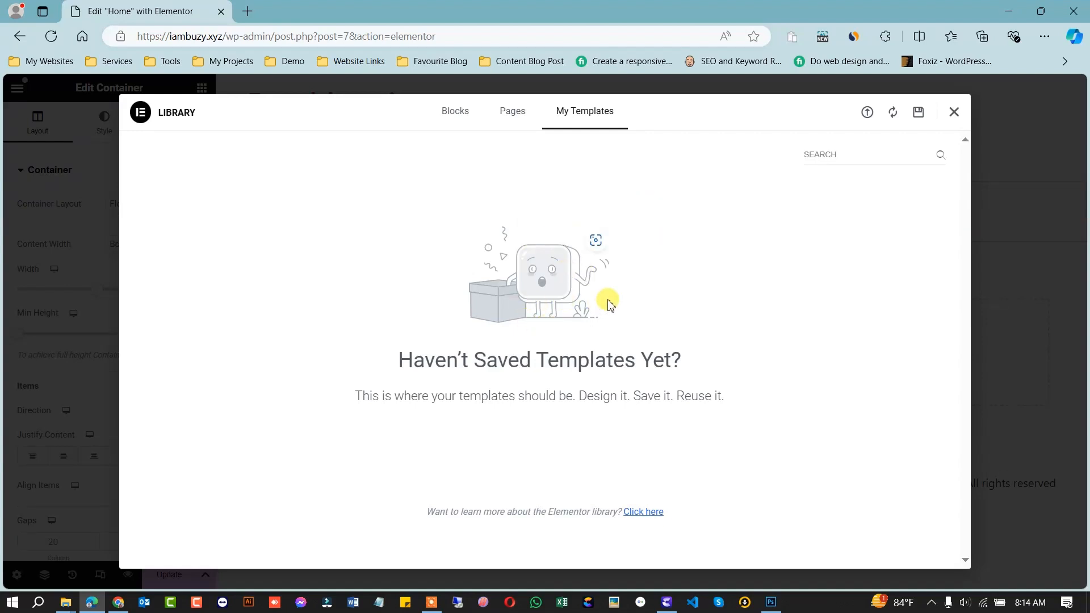
Return to the library's block templates and examine the designs further down the list
click(454, 116)
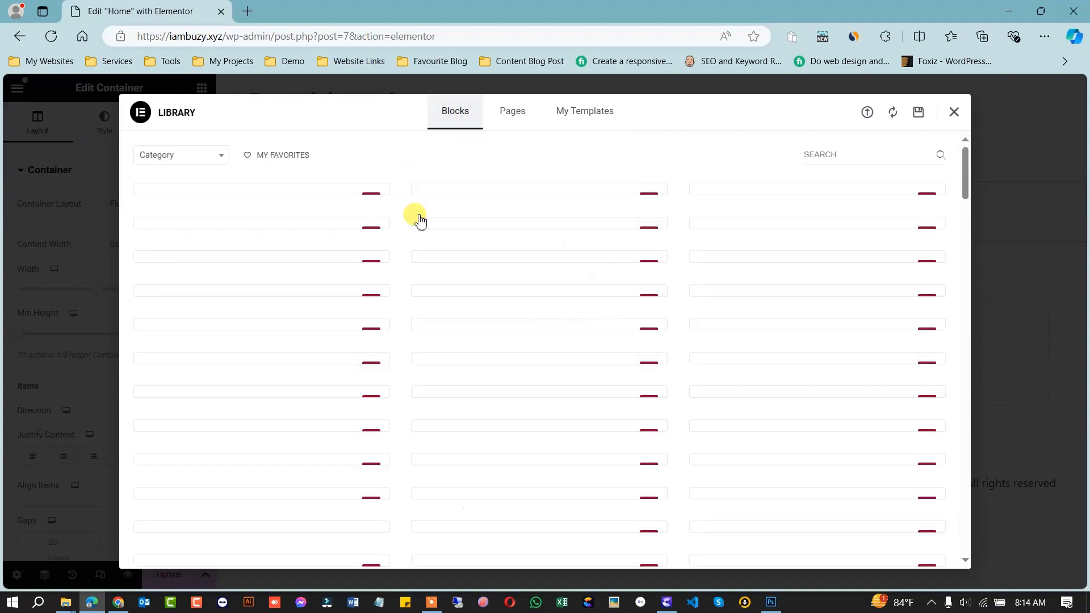
scroll(429, 377, down, 10)
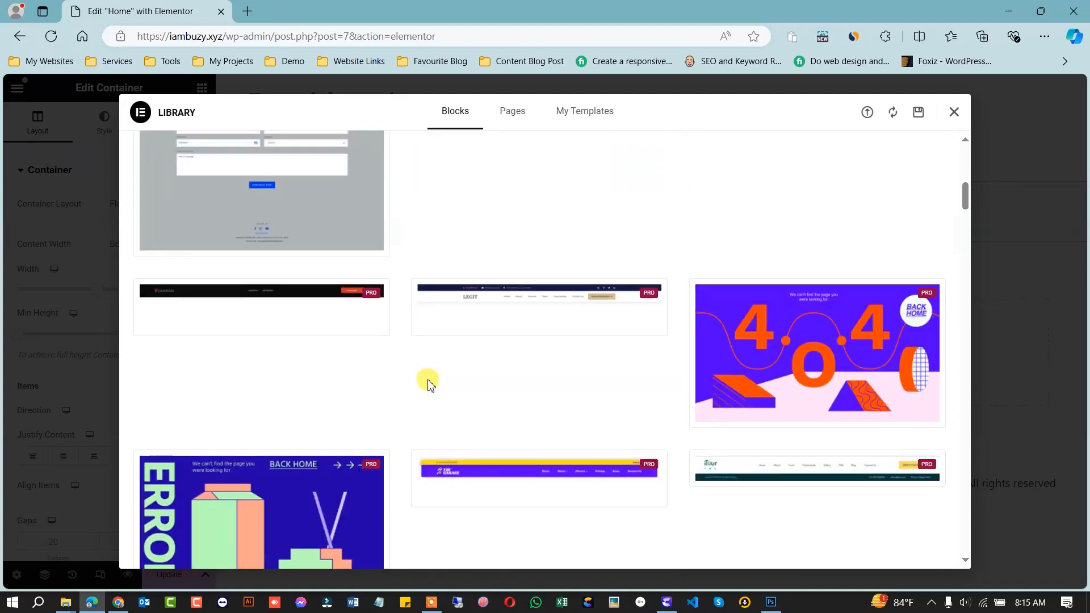
scroll(451, 408, down, 6)
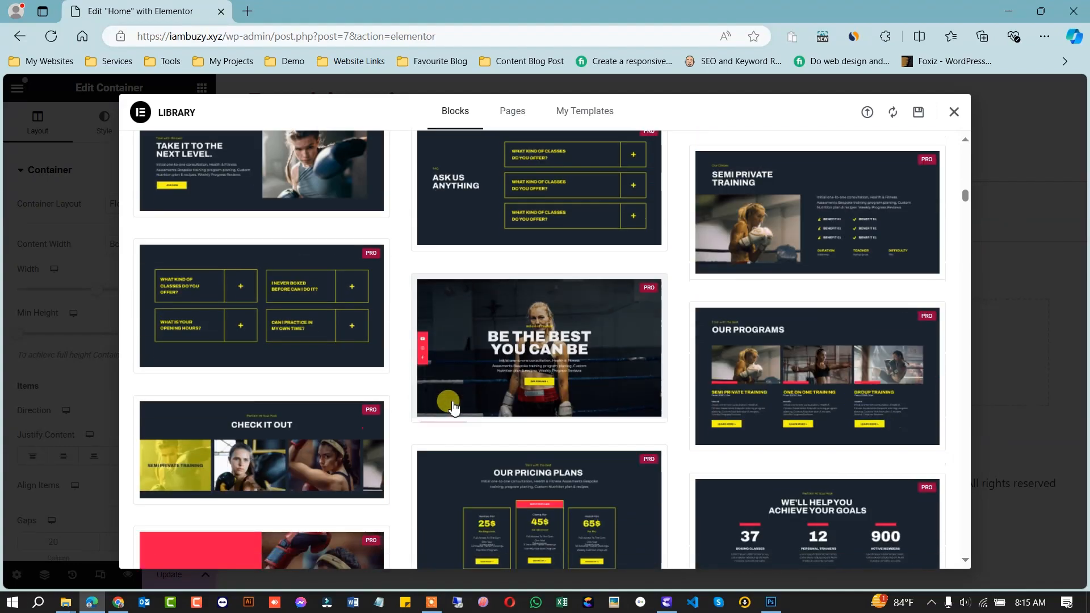
scroll(473, 361, down, 8)
scroll(473, 361, down, 15)
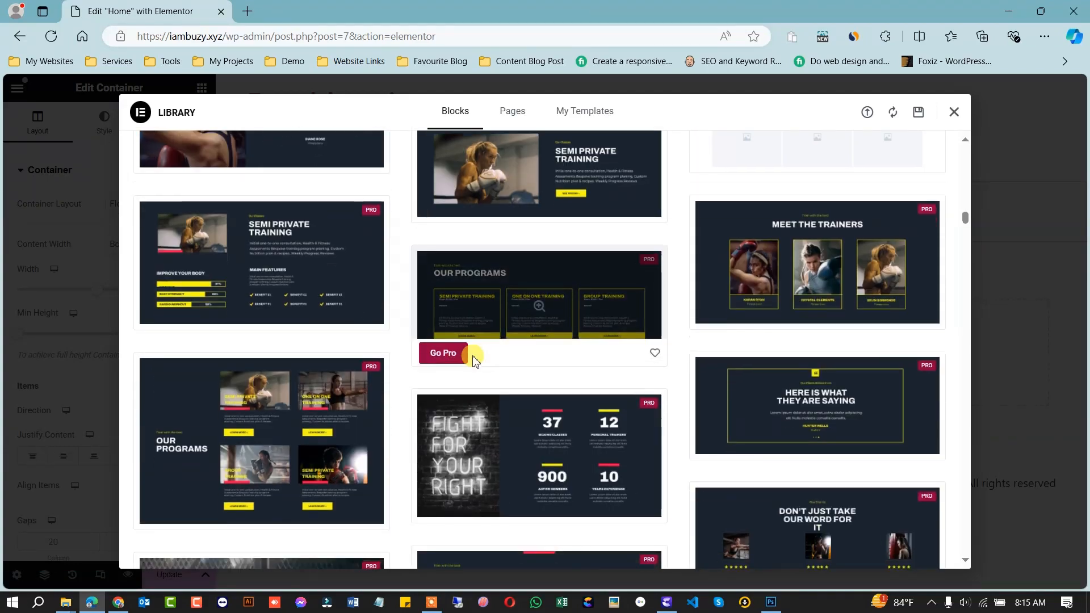
scroll(493, 370, down, 10)
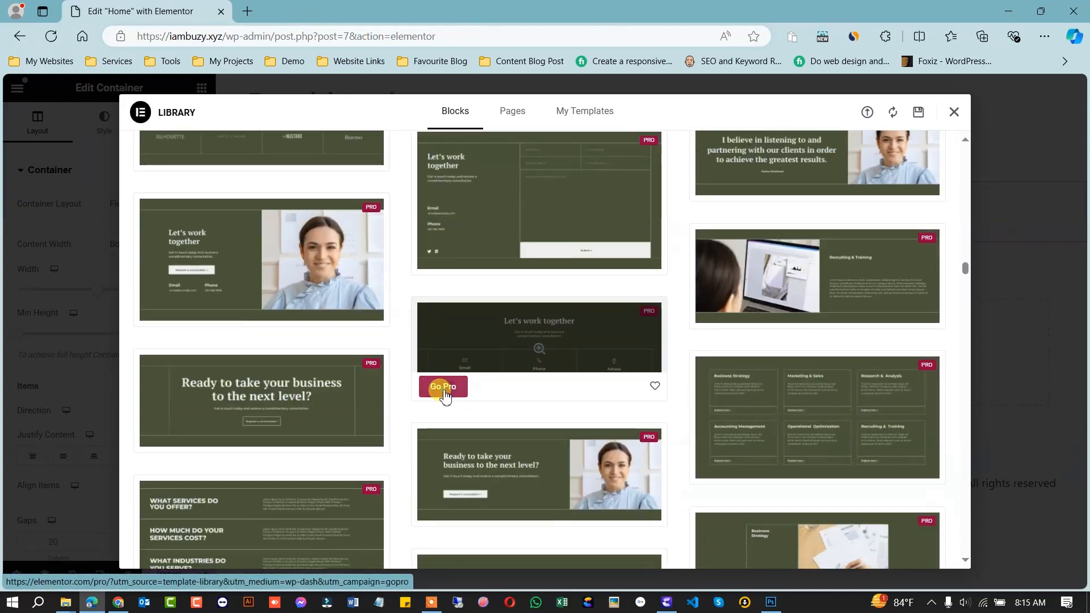
Review the Elementor Pro plans through the Go Pro link of a "Let's work together" block, and return to the Home page editor with the library closed
click(444, 387)
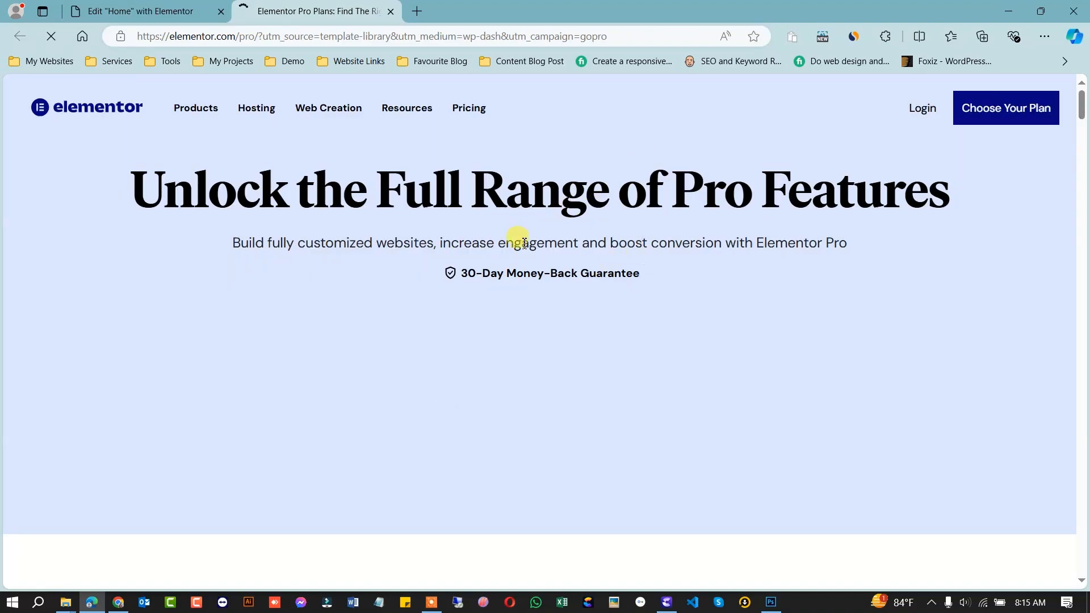
scroll(525, 243, down, 5)
scroll(527, 248, up, 2)
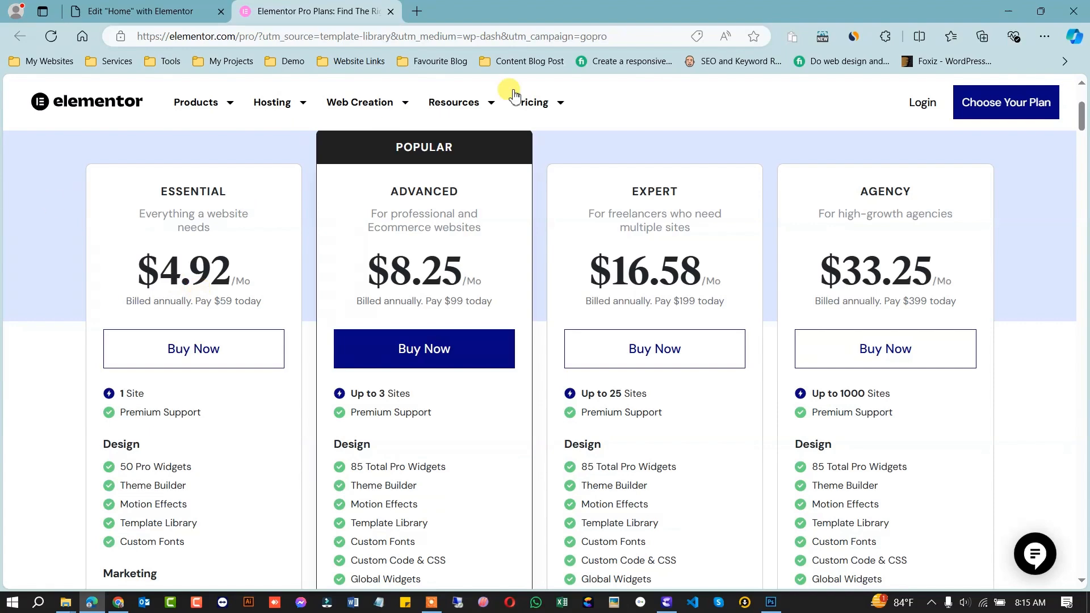
scroll(500, 92, up, 1)
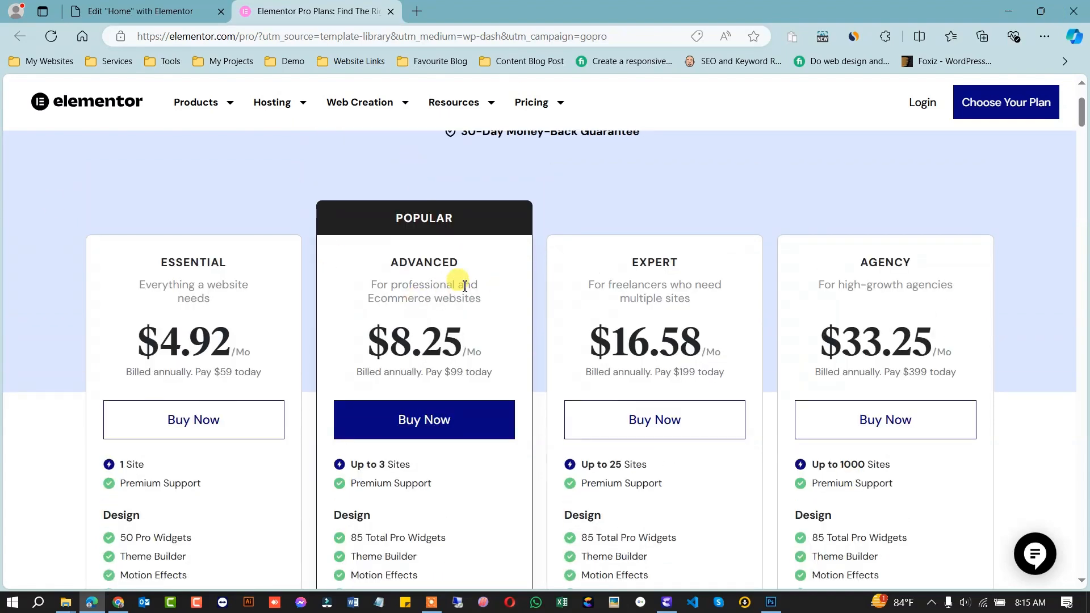
scroll(458, 279, down, 1)
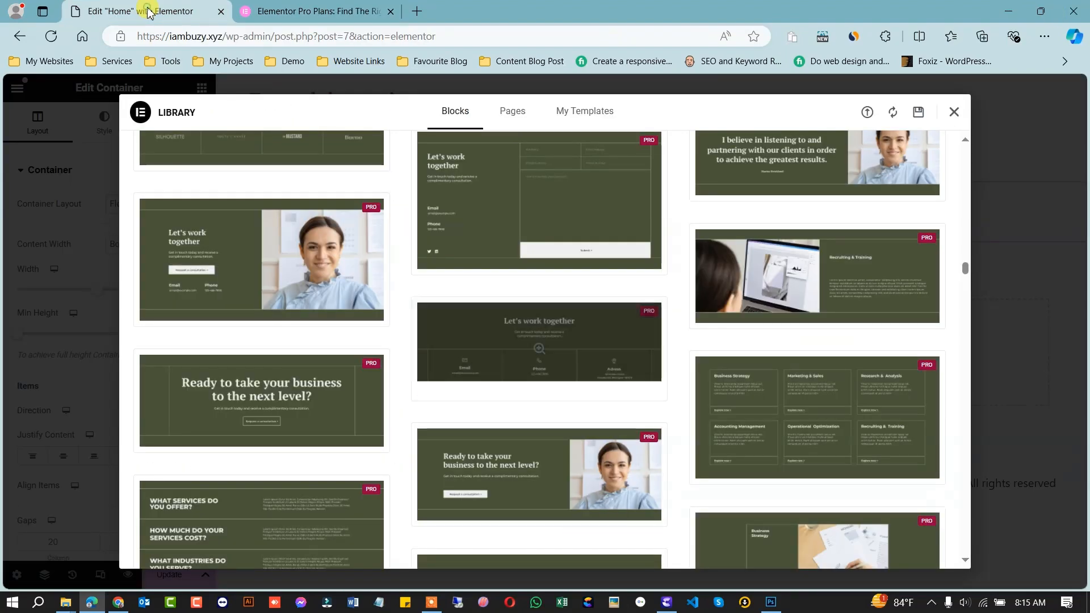
click(135, 7)
click(954, 112)
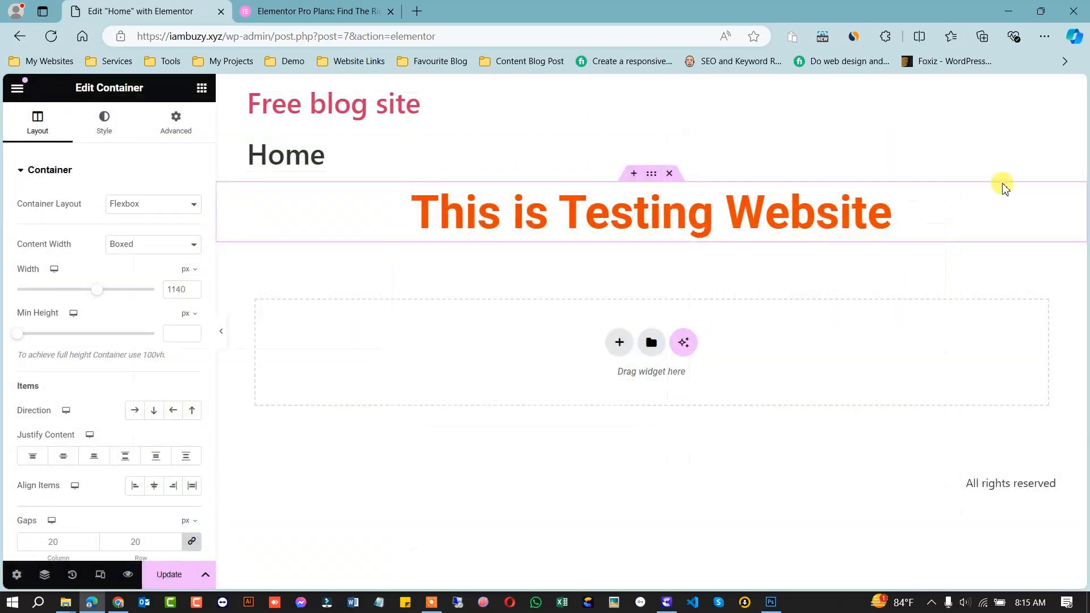